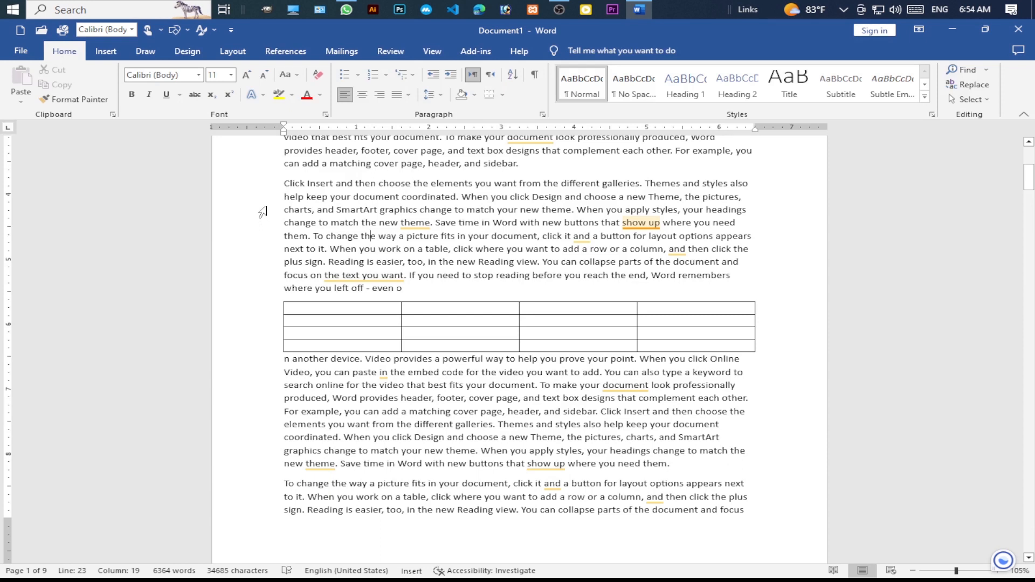
Step: Show the Insert commands and outline the Insert heading and the Pages group with red rectangles, clearing the markings
key("alt+n")
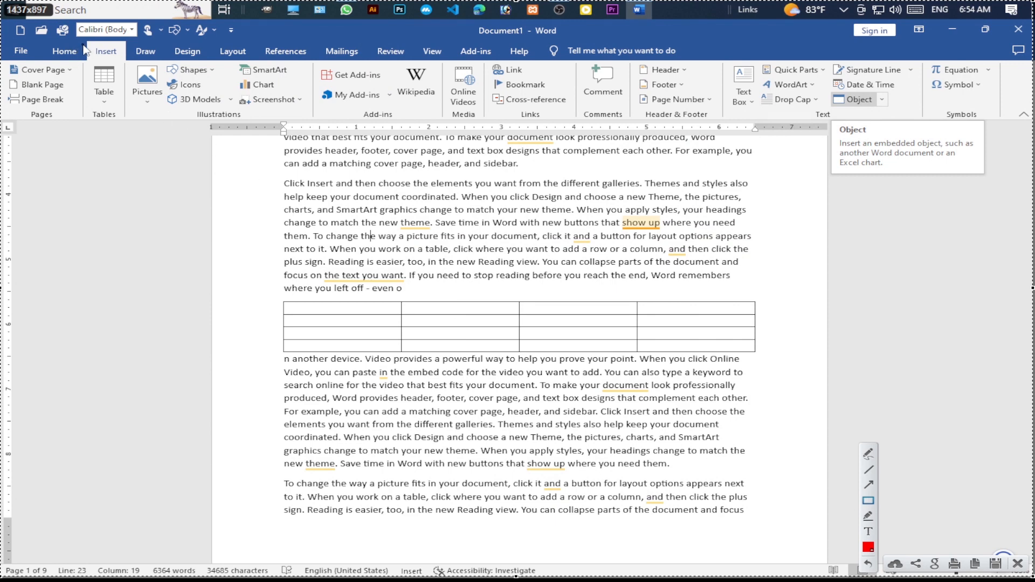
left_click_drag(86, 41, 127, 59)
left_click_drag(3, 62, 86, 121)
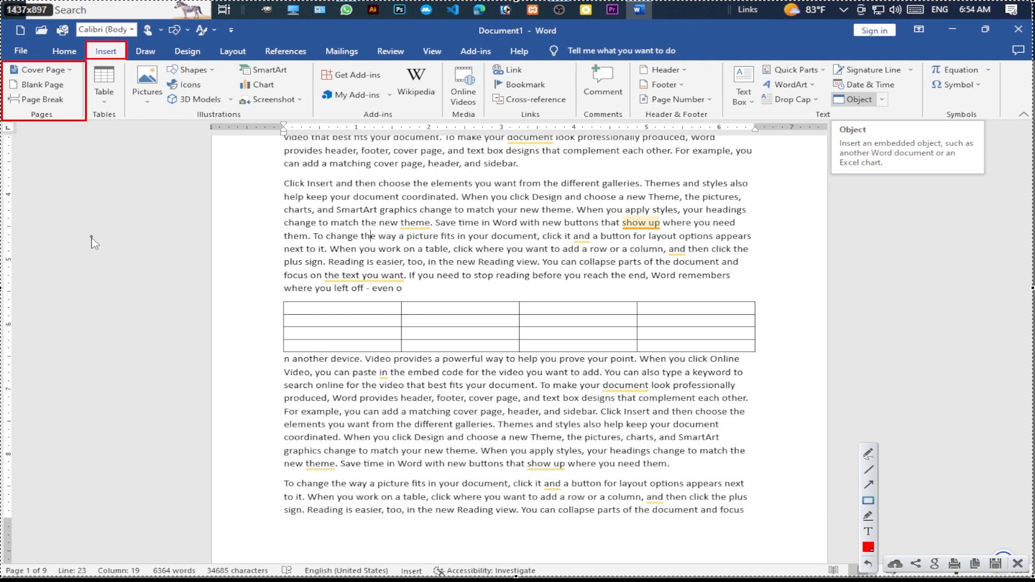
key("ctrl+z")
key("ctrl+z")
left_click(868, 502)
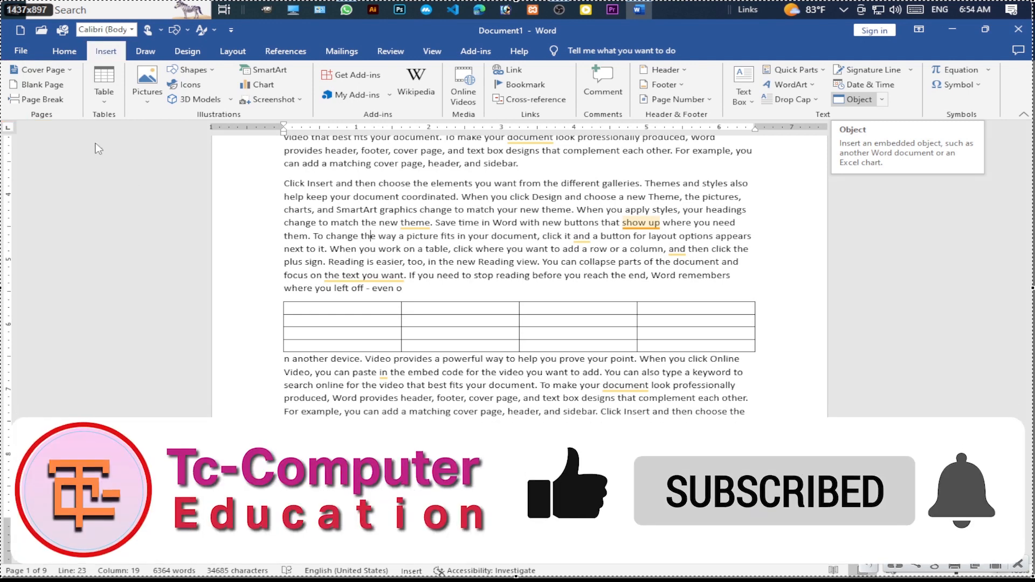
Step: Outline the Tables group and the Pictures command with temporary red rectangles, removing each marking
mouse_move(80, 63)
left_mouse_down()
mouse_move(117, 94)
mouse_move(128, 123)
left_mouse_up()
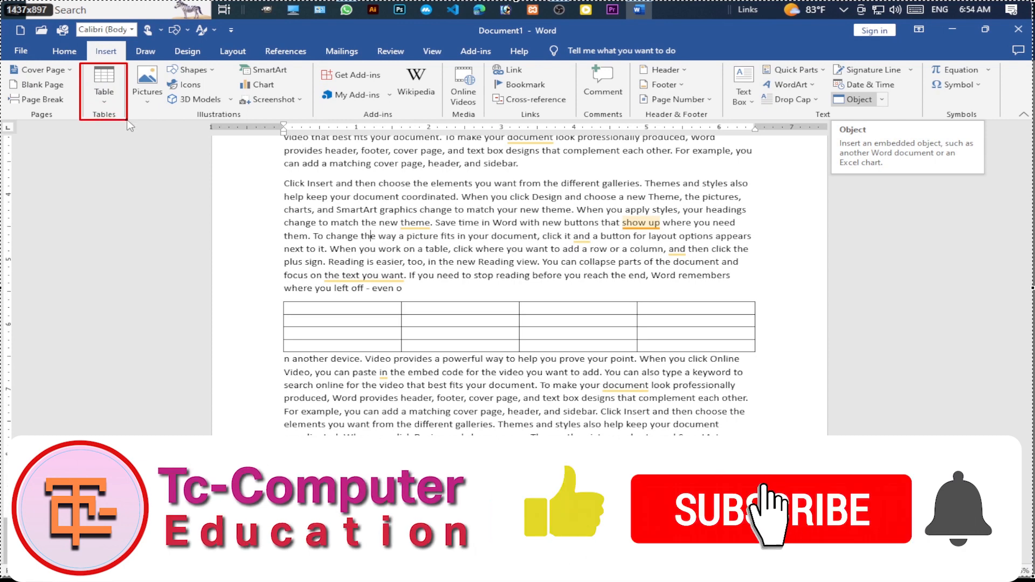
key("ctrl+z")
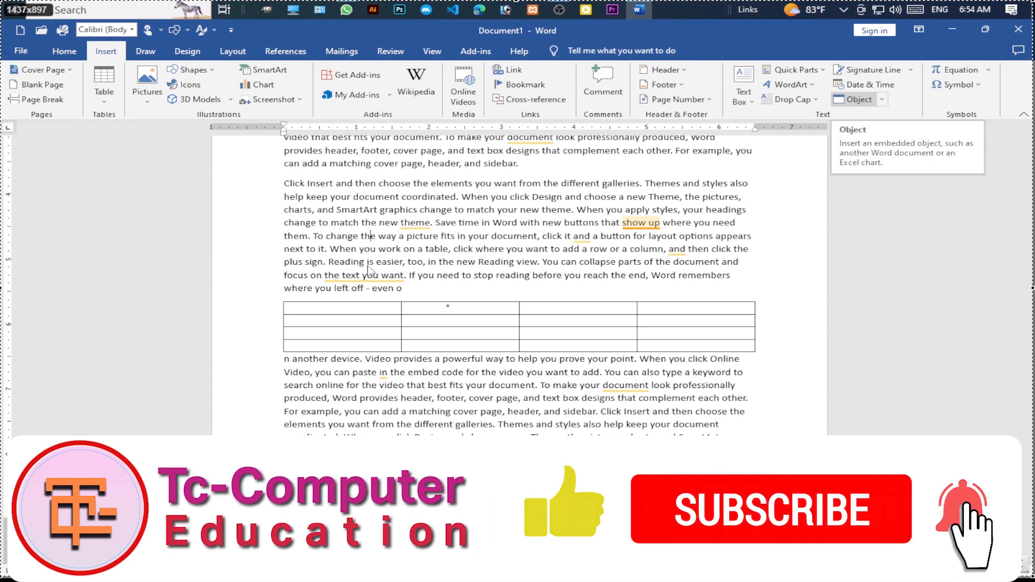
left_click_drag(127, 61, 164, 116)
key("ctrl+z")
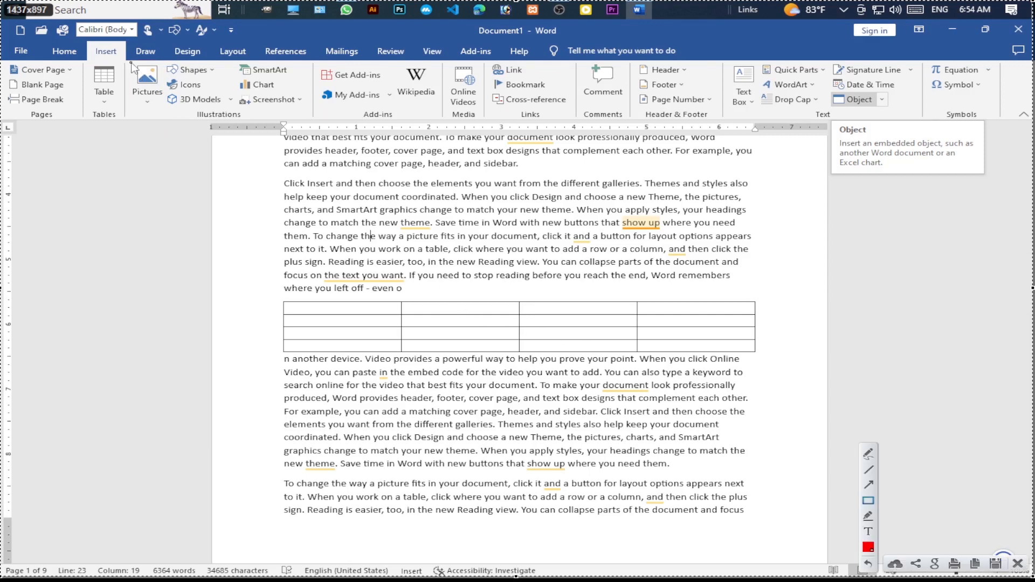
Step: Outline the Illustrations group and its picture, shape, SmartArt, chart and screenshot commands with temporary rectangles
mouse_move(126, 61)
left_mouse_down()
mouse_move(168, 95)
mouse_move(288, 129)
mouse_move(315, 124)
left_mouse_up()
left_click_drag(128, 59, 163, 109)
mouse_move(167, 61)
left_mouse_down()
mouse_move(179, 74)
mouse_move(220, 75)
mouse_move(186, 93)
mouse_move(208, 101)
mouse_move(218, 90)
mouse_move(188, 102)
mouse_move(226, 106)
left_mouse_up()
mouse_move(235, 62)
left_mouse_down()
mouse_move(246, 75)
mouse_move(300, 77)
left_mouse_up()
mouse_move(235, 81)
left_mouse_down()
mouse_move(288, 90)
mouse_move(276, 110)
mouse_move(305, 110)
left_mouse_up()
Step: Outline the Add-ins group and the Media group with temporary red rectangles, removing each marking
mouse_move(313, 62)
left_mouse_down()
mouse_move(351, 102)
mouse_move(446, 125)
left_mouse_up()
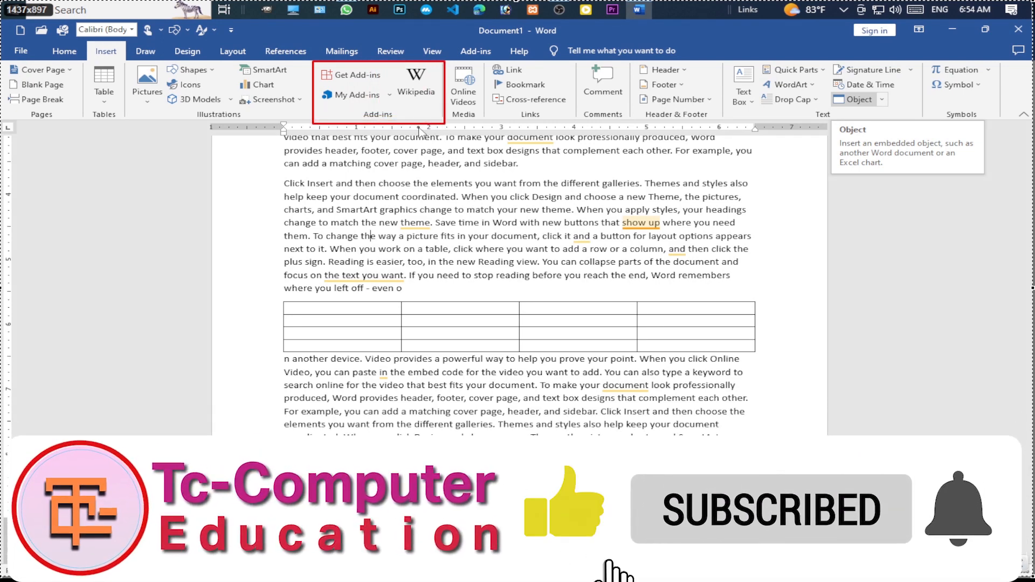
key("ctrl+z")
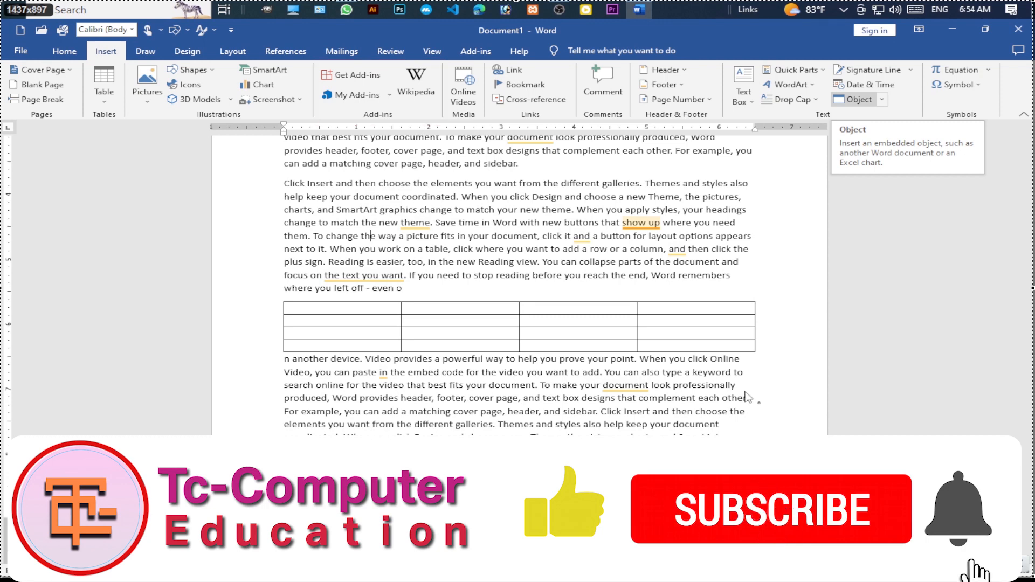
left_click_drag(442, 61, 484, 119)
key("ctrl+z")
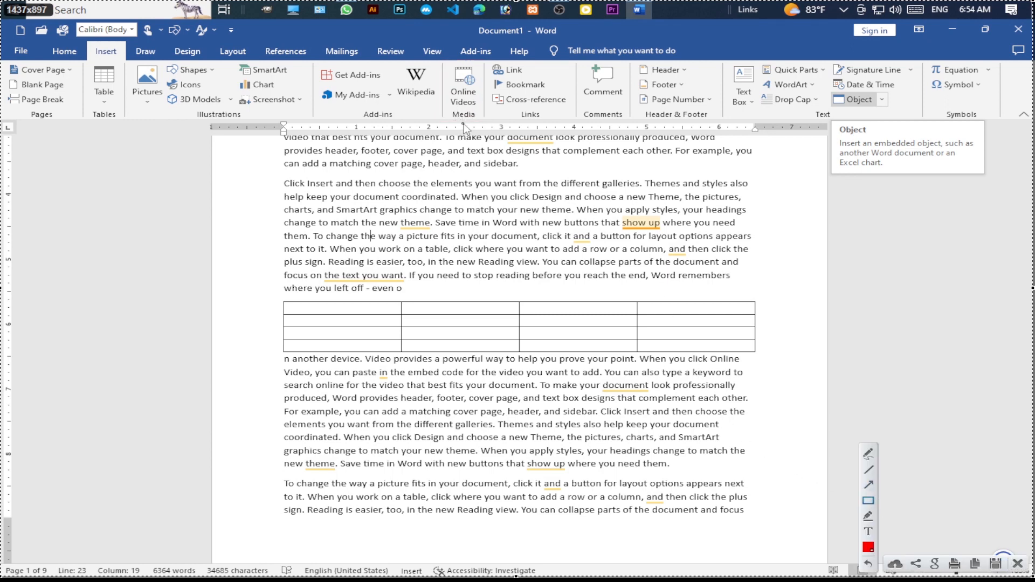
mouse_move(440, 61)
left_mouse_down()
mouse_move(496, 131)
mouse_move(488, 123)
left_mouse_up()
key("ctrl+z")
Step: Outline the Links group and the Comments group with temporary red rectangles
left_click(869, 501)
left_click_drag(485, 62, 576, 123)
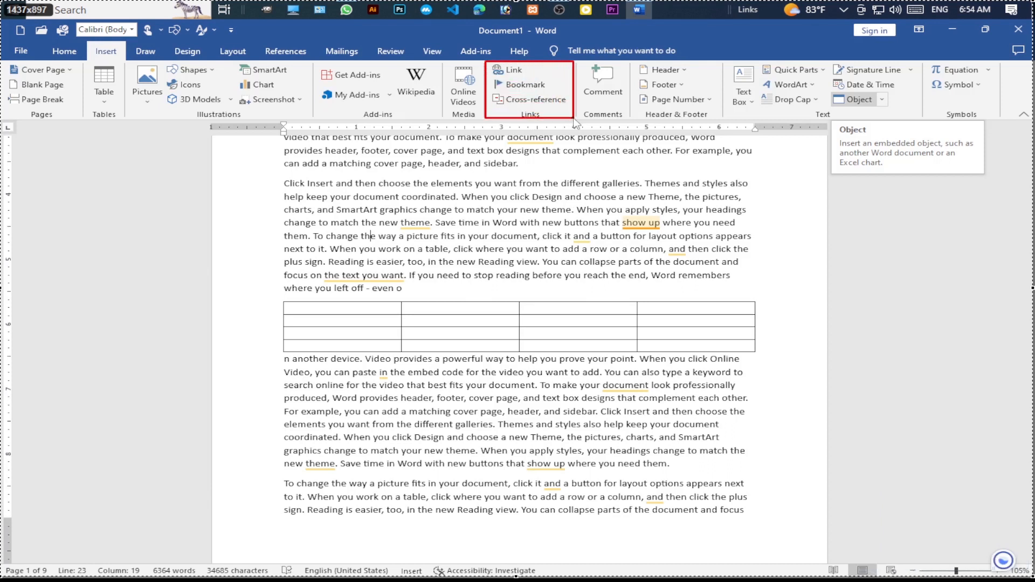
key("ctrl+z")
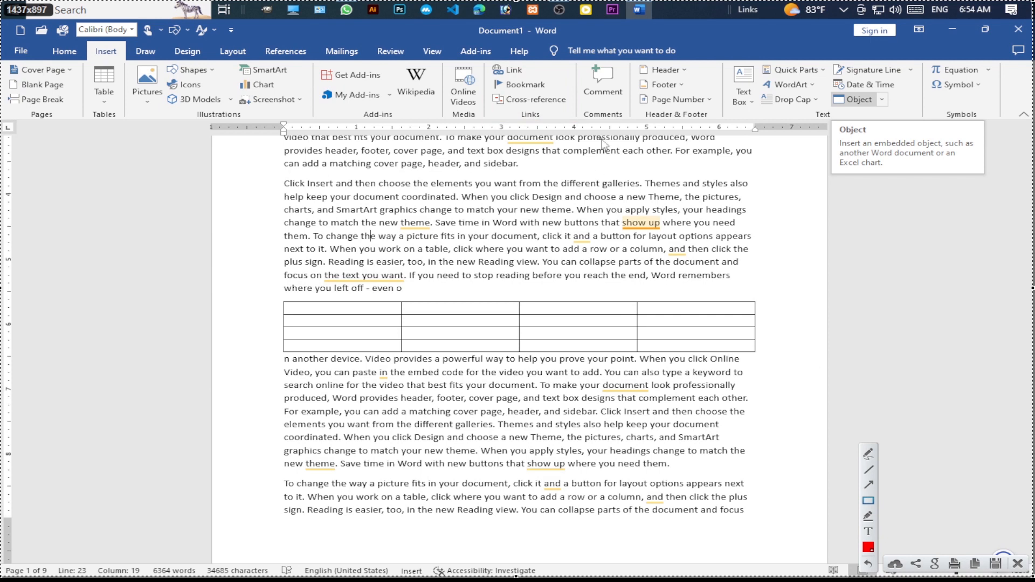
left_click_drag(576, 61, 614, 101)
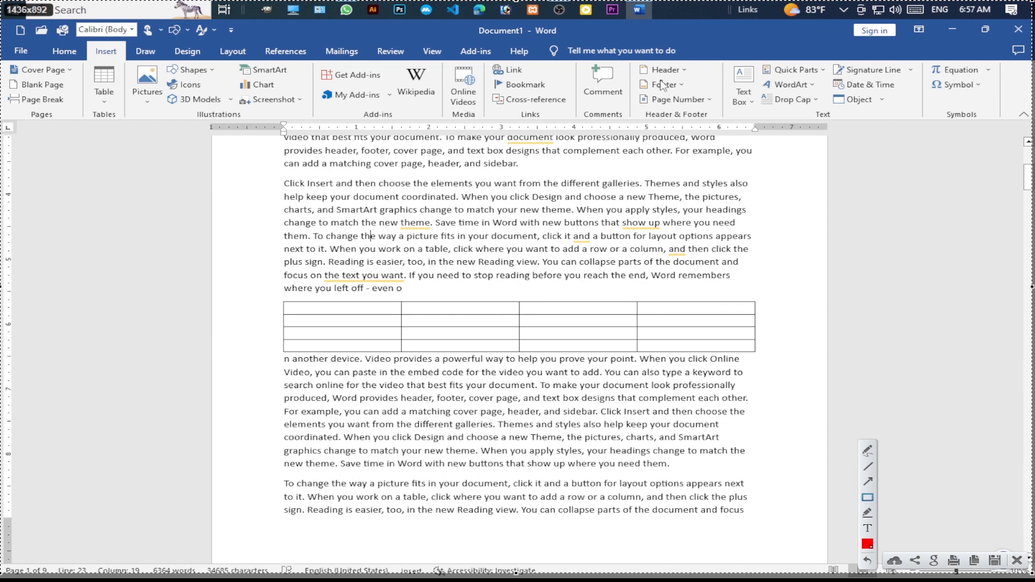
Step: Outline the Header & Footer group and the Text group with temporary rectangles, removing each marking
mouse_move(630, 60)
left_mouse_down()
mouse_move(722, 114)
mouse_move(725, 128)
left_mouse_up()
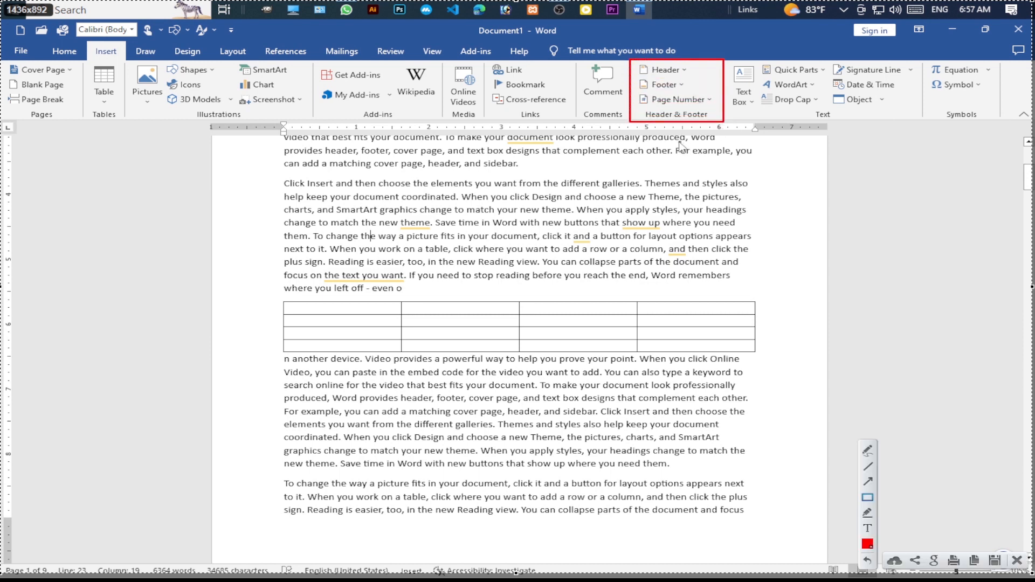
key("Escape")
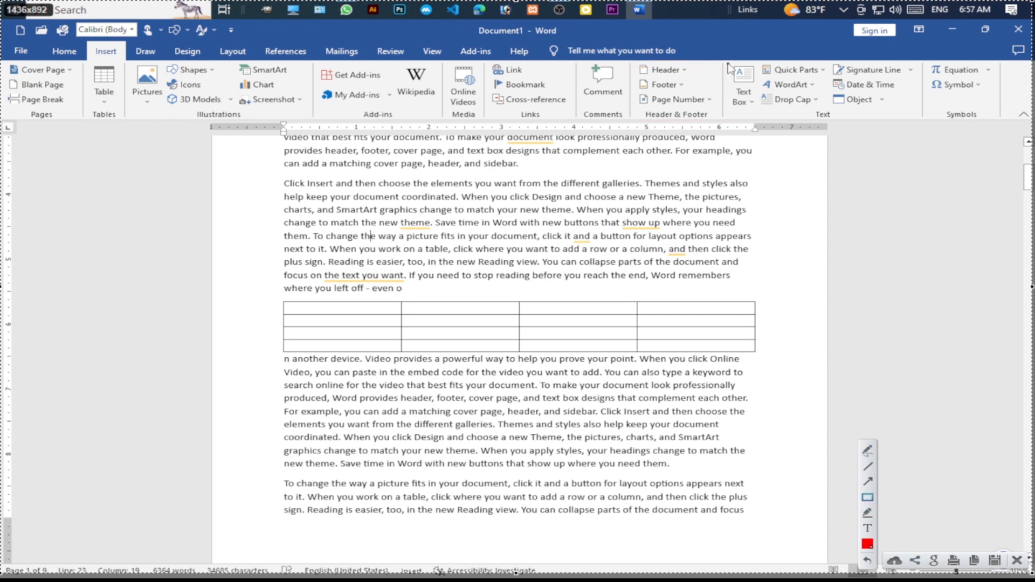
mouse_move(722, 59)
left_mouse_down()
mouse_move(796, 98)
mouse_move(922, 121)
left_mouse_up()
key("ctrl+z")
Step: Outline the Symbols, Pages and Tables groups with temporary red rectangles and undo the markings
left_click(868, 497)
left_click_drag(921, 59, 1003, 124)
left_click_drag(3, 56, 69, 123)
left_click_drag(78, 59, 127, 124)
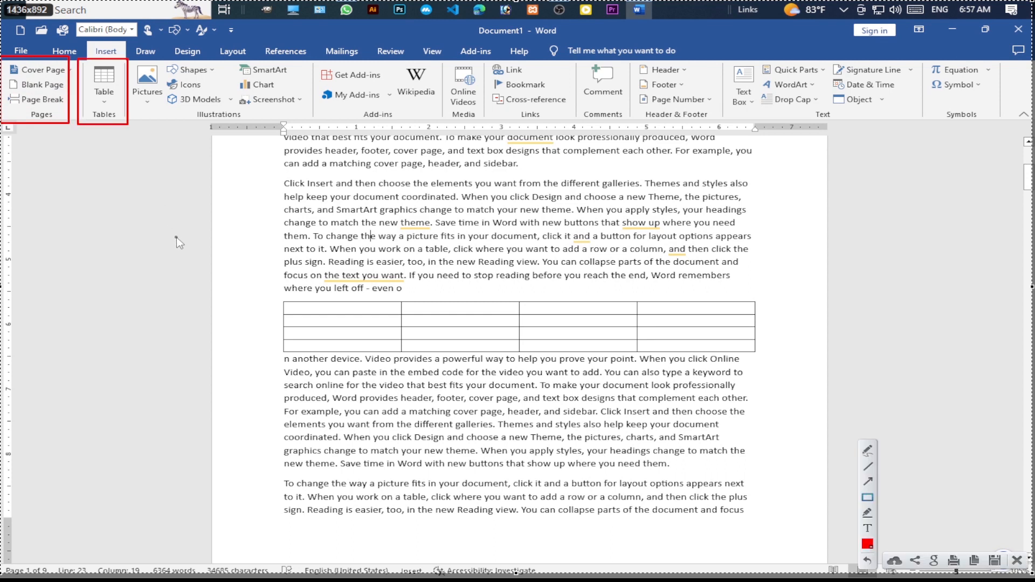
key("ctrl+z")
key("ctrl+z")
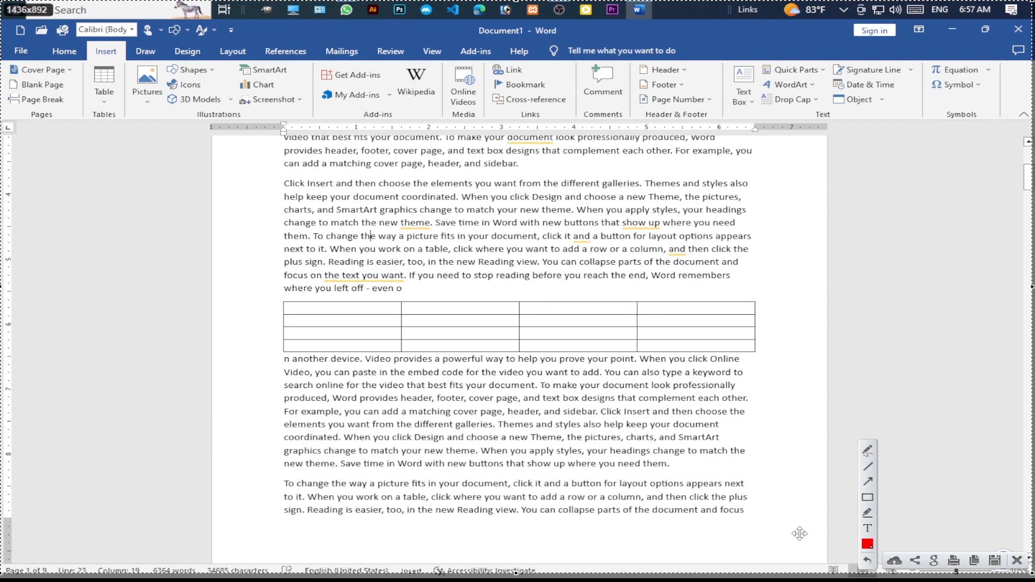
Step: Browse the built-in cover page designs and insert the Filigree cover page
scroll(356, 377, "up", 5)
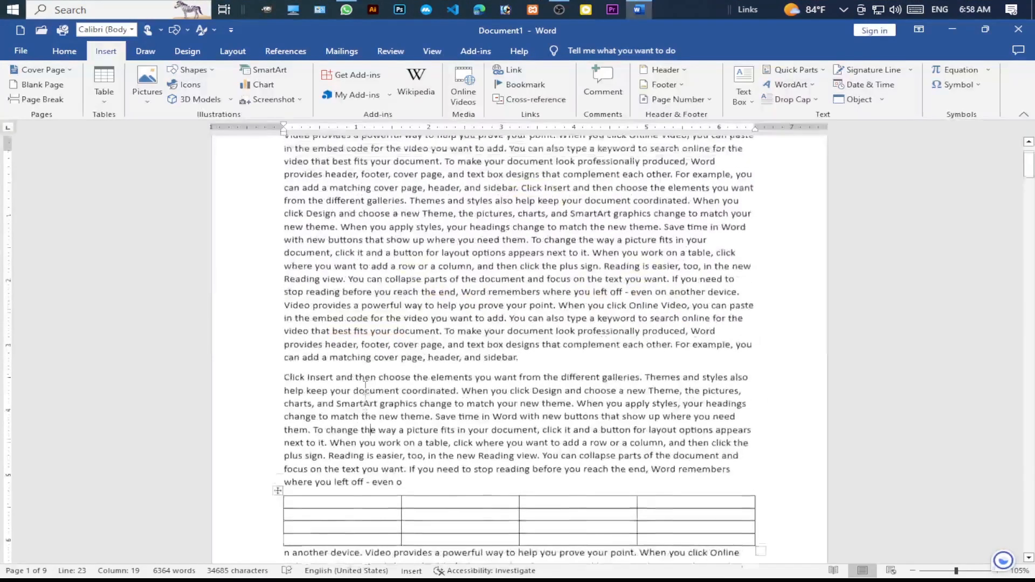
scroll(366, 388, "up", 3)
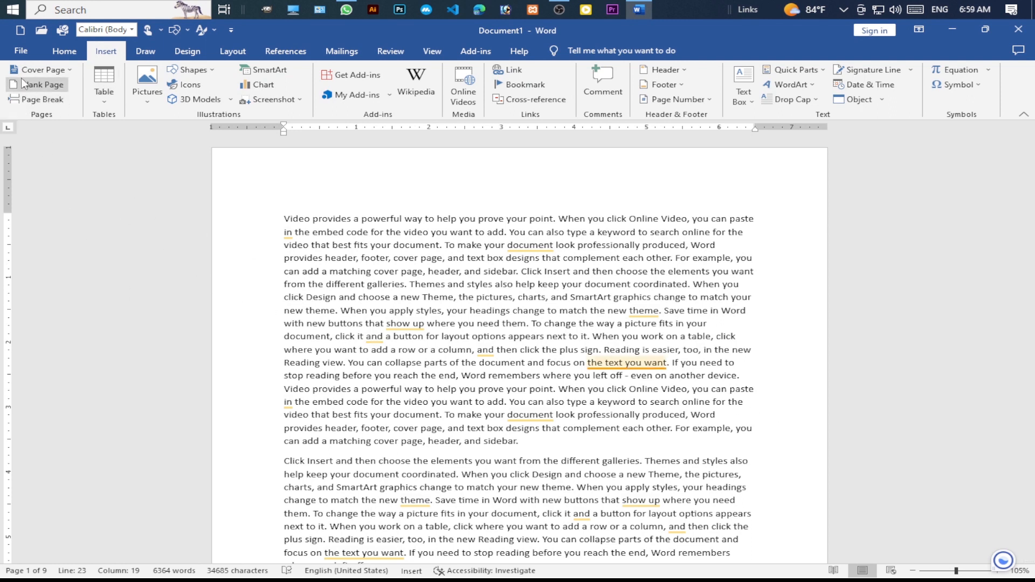
left_click(56, 73)
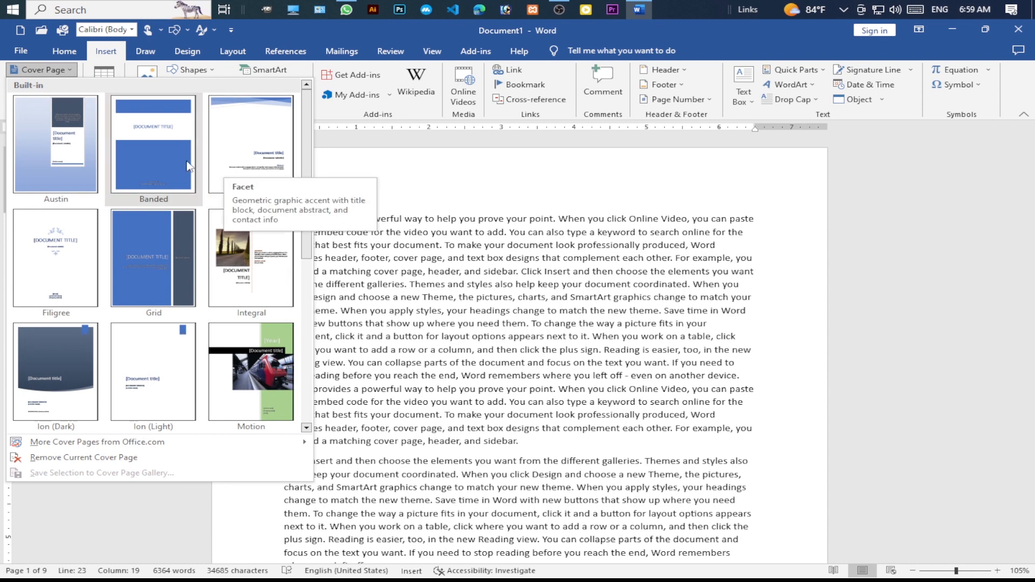
scroll(193, 297, "down", 3)
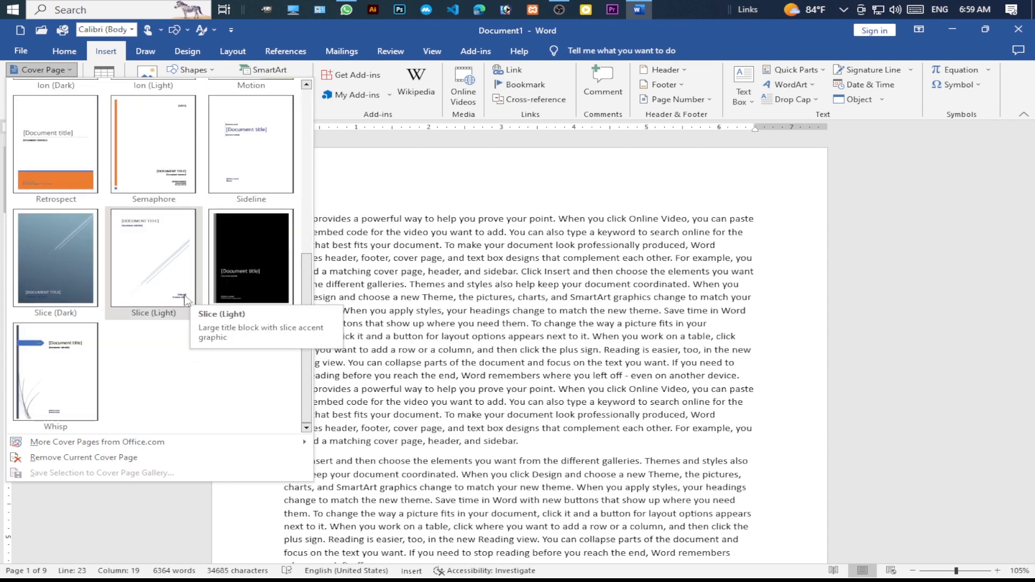
scroll(159, 283, "up", 3)
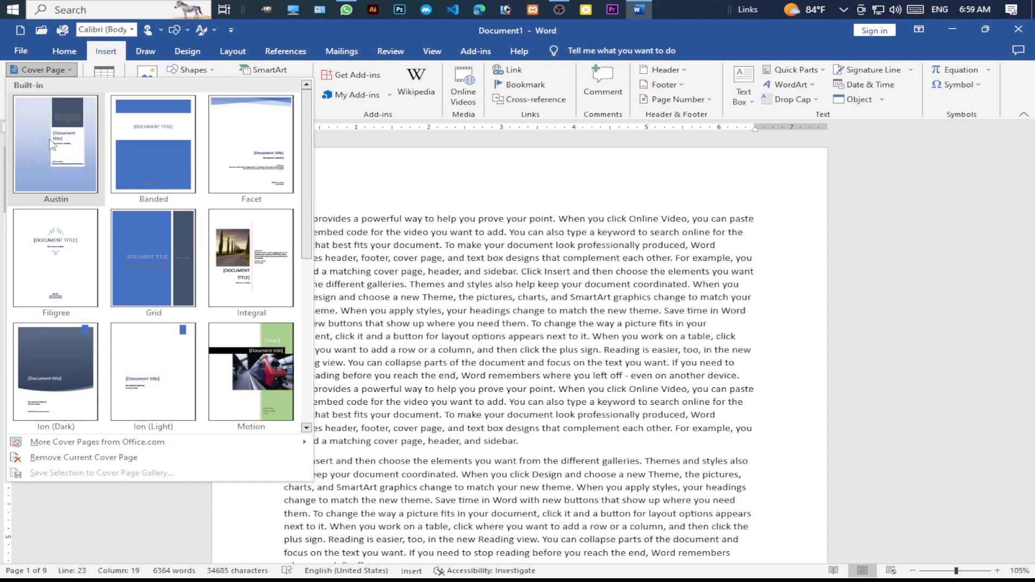
left_click(57, 267)
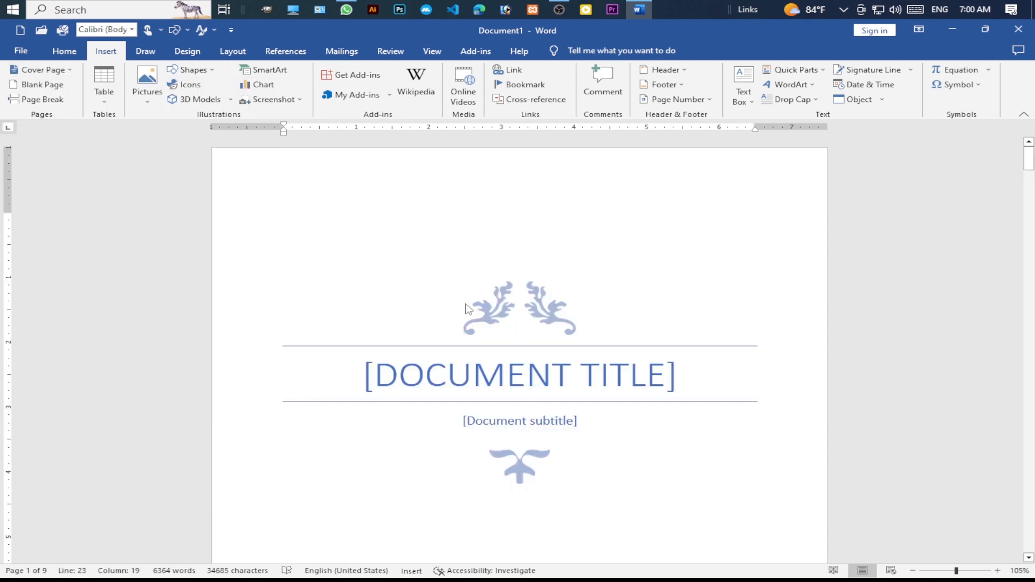
Step: Examine the cover page's layout and select its document title and subtitle placeholders in turn
scroll(621, 334, "down", 6)
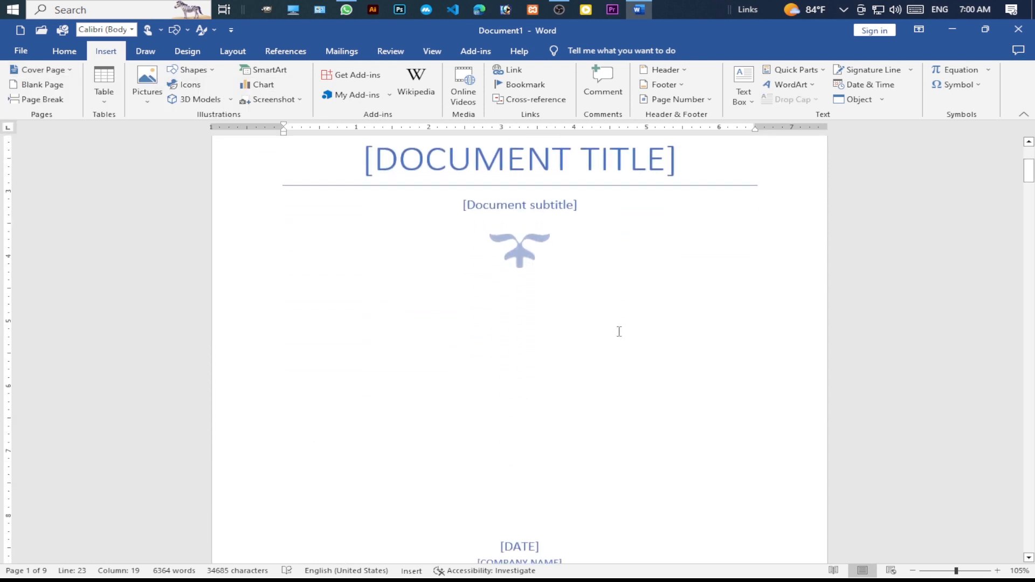
scroll(617, 330, "up", 3)
scroll(598, 316, "up", 3)
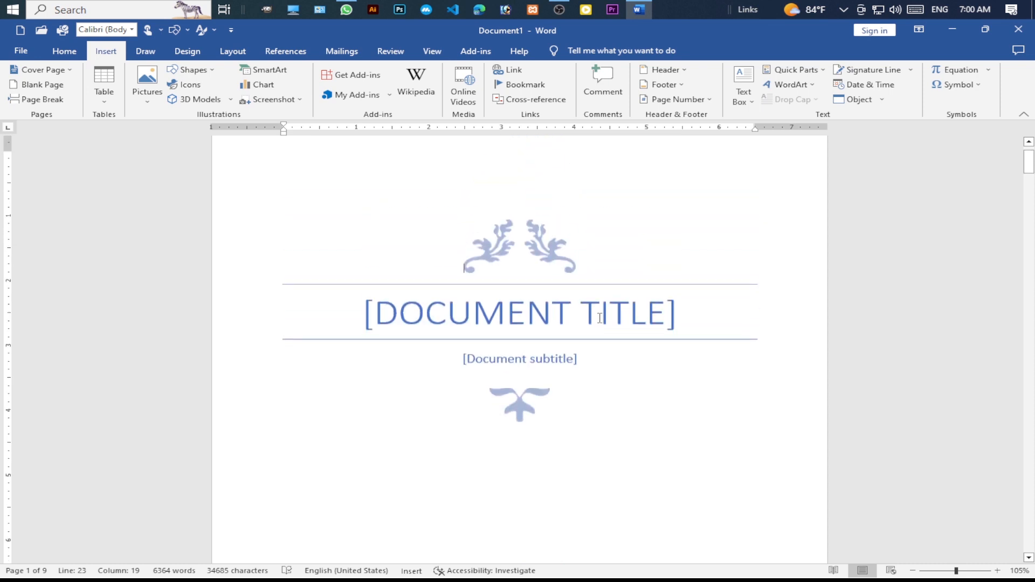
left_click(636, 316)
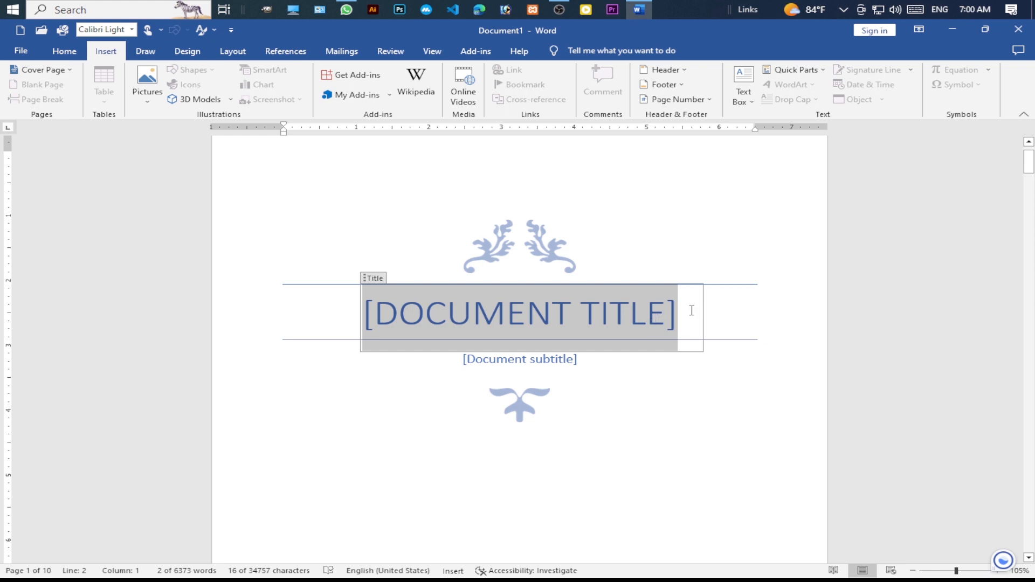
left_click(519, 359)
scroll(518, 324, "down", 3)
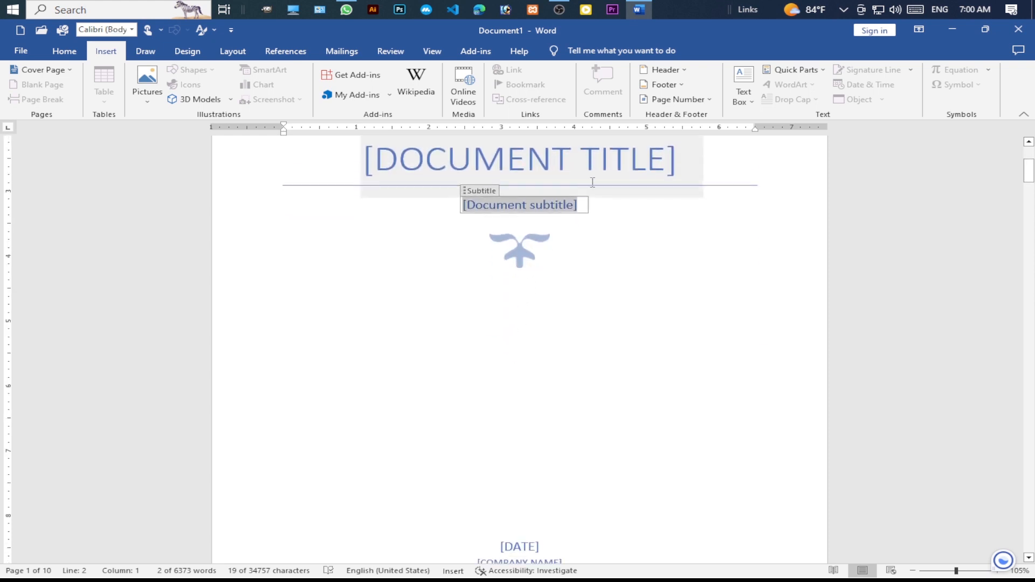
left_click(621, 159)
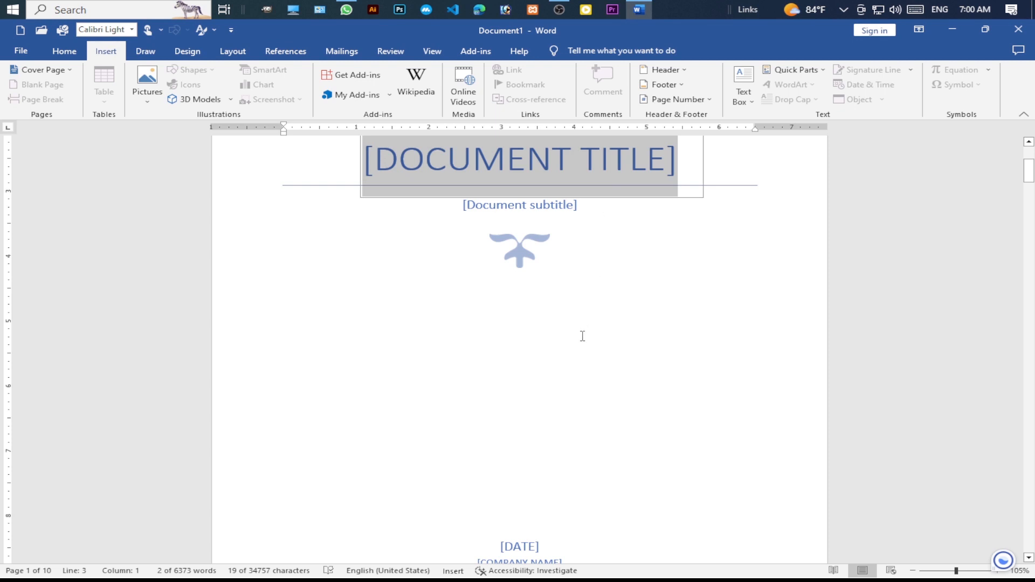
Step: Select the date placeholder near the cover page's foot and review the company name and address fields
scroll(599, 406, "down", 4)
left_click(521, 353)
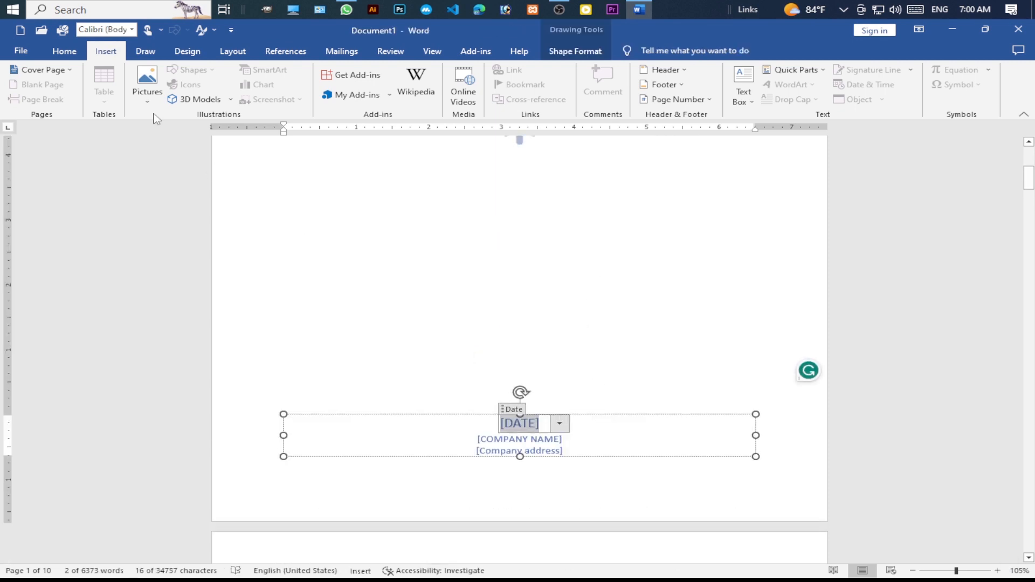
scroll(394, 269, "up", 5)
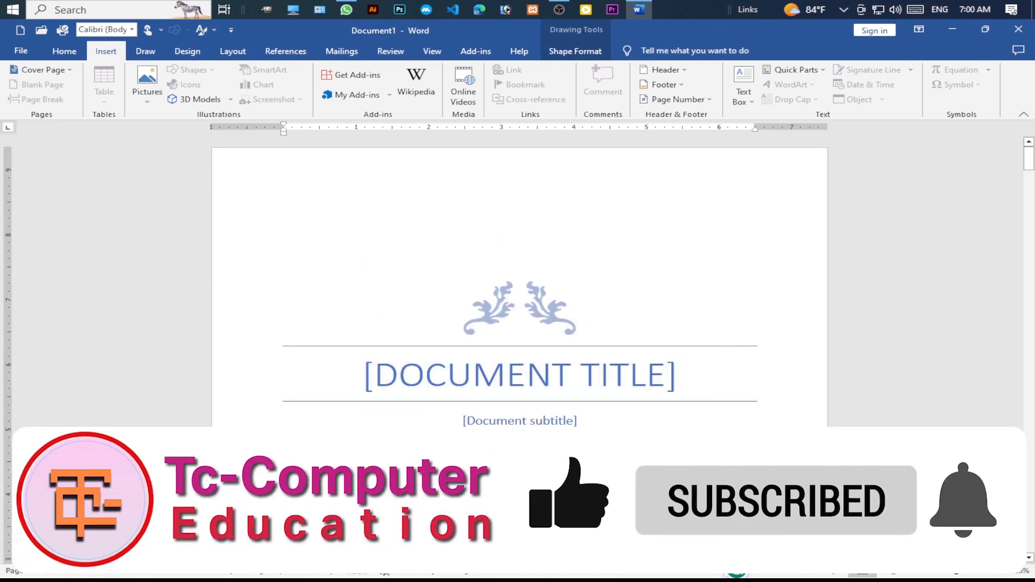
scroll(517, 393, "down", 5)
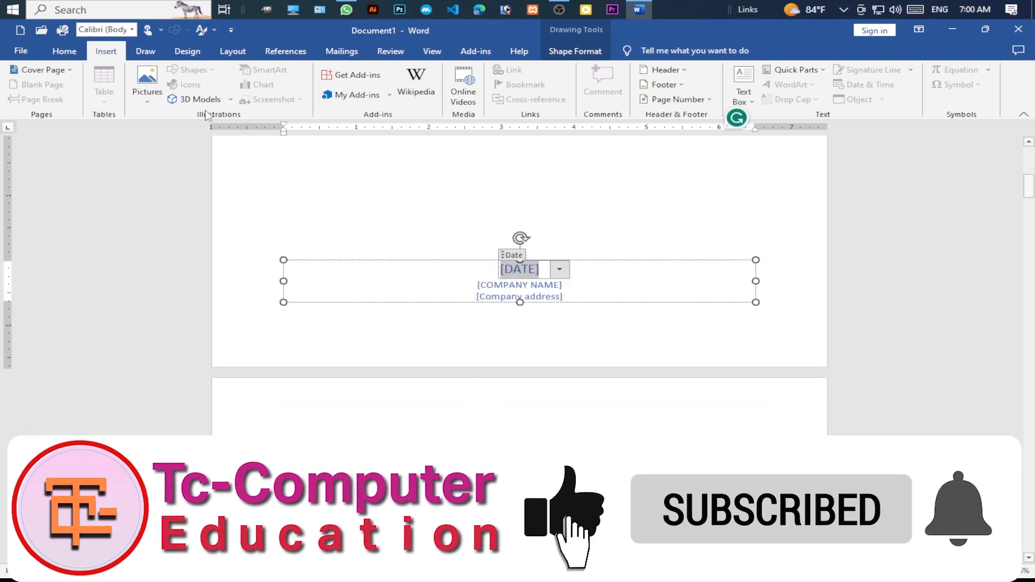
scroll(697, 320, "up", 3)
left_click(486, 275)
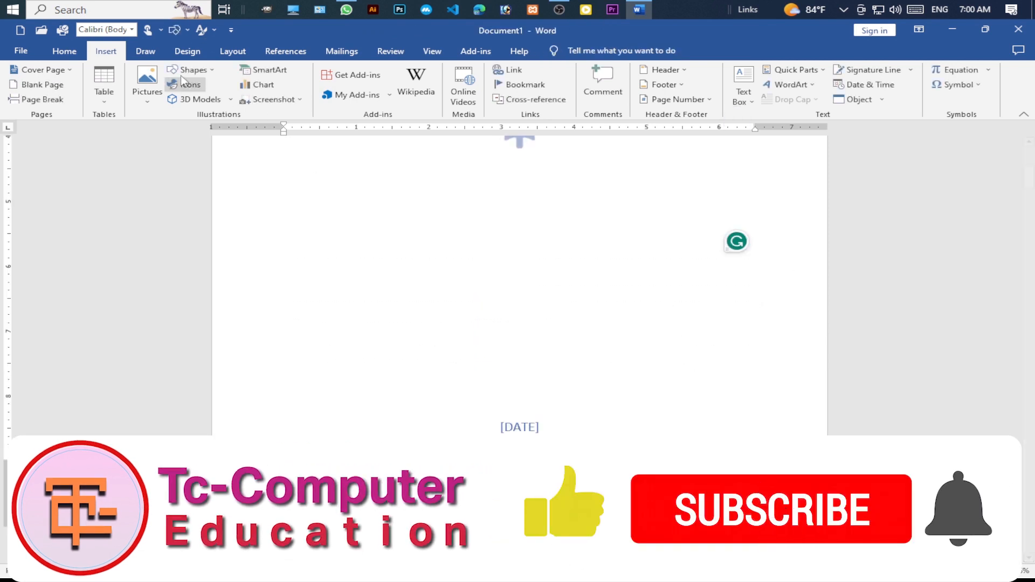
left_click(187, 33)
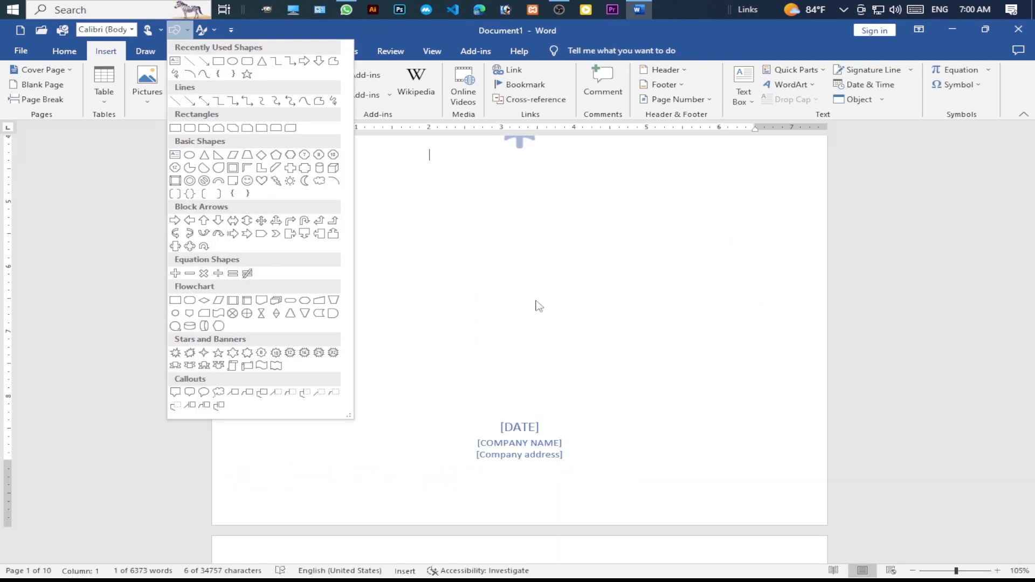
left_click(560, 303)
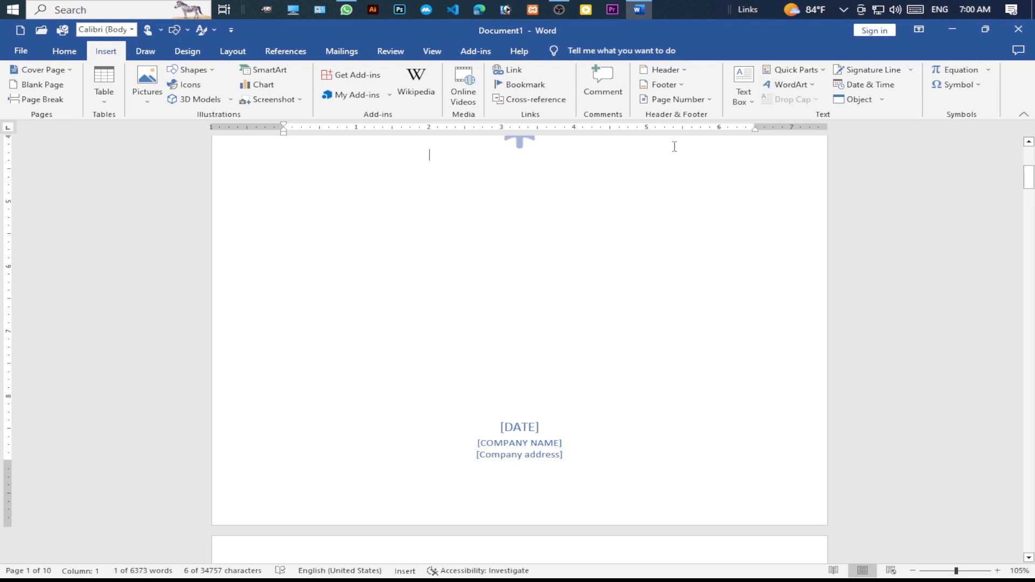
left_click(468, 359)
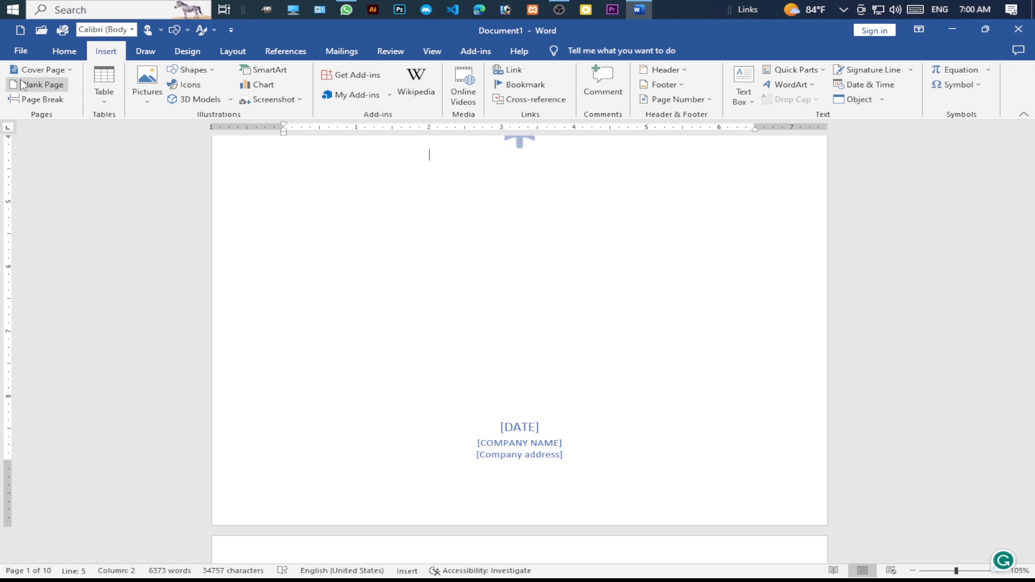
Step: Replace the current cover page with the Insight 2 design from the additional Office.com cover pages
left_click(40, 70)
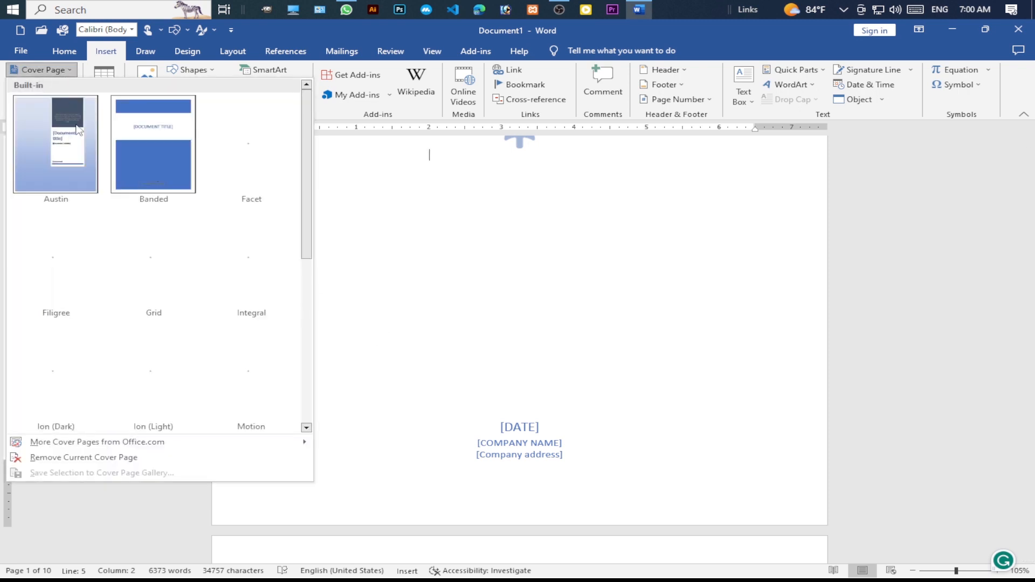
mouse_move(58, 446)
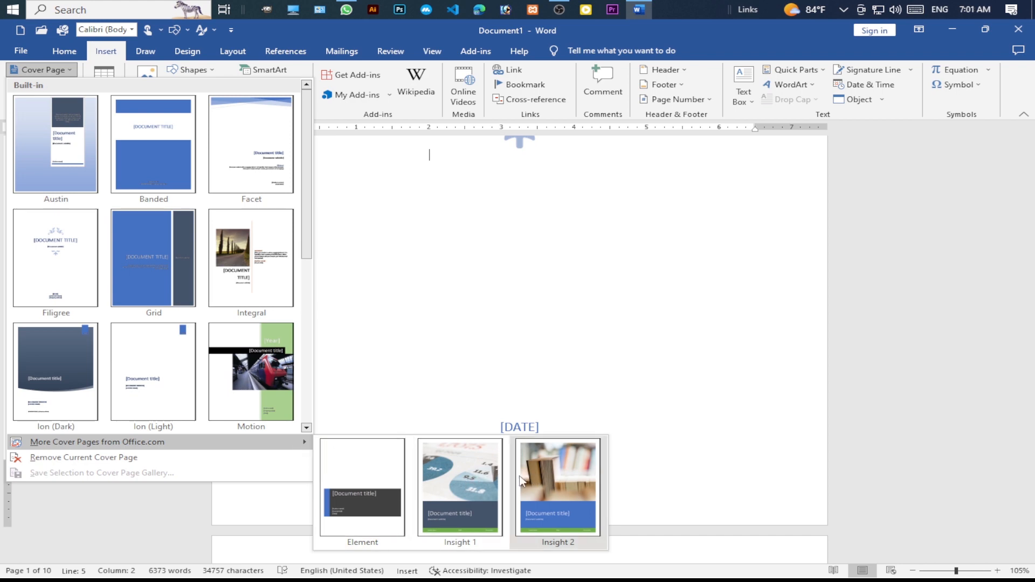
left_click(575, 482)
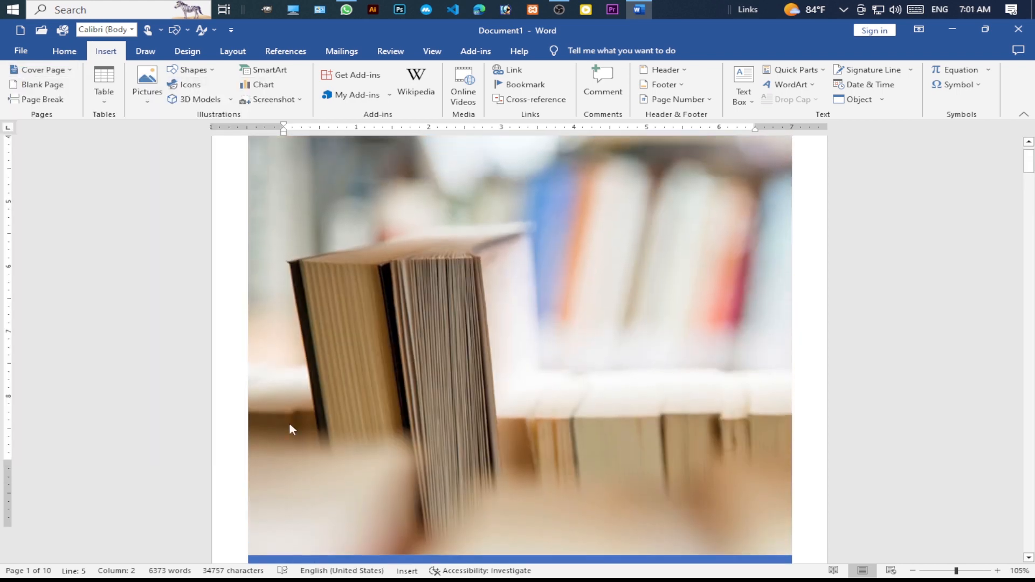
Step: Look over the Insight 2 cover page from its picture to its footer band and select the document title placeholder
scroll(502, 387, "down", 8)
scroll(538, 387, "down", 3)
scroll(539, 386, "up", 10)
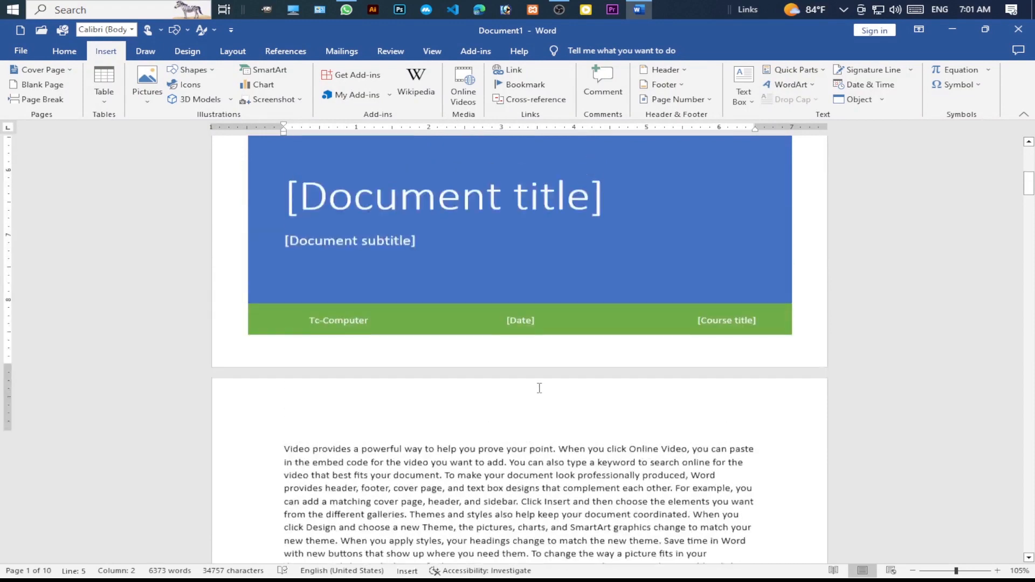
scroll(569, 398, "down", 5)
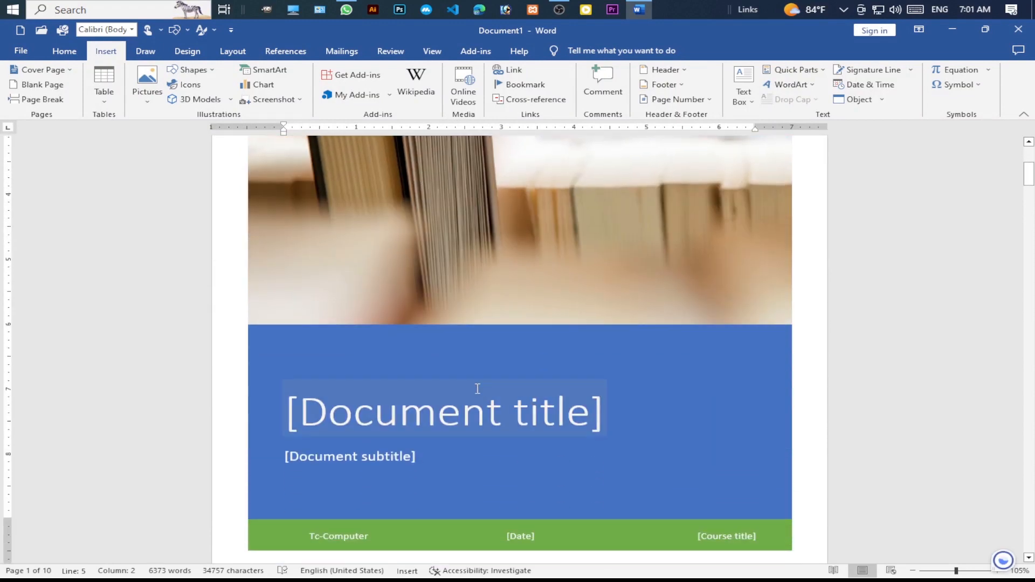
left_click(543, 421)
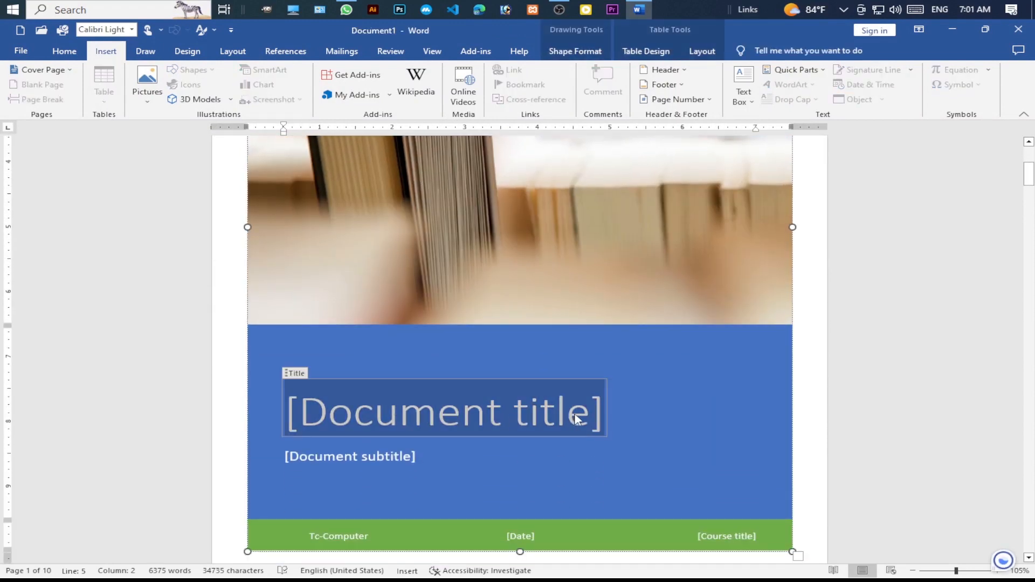
scroll(576, 420, "up", 5)
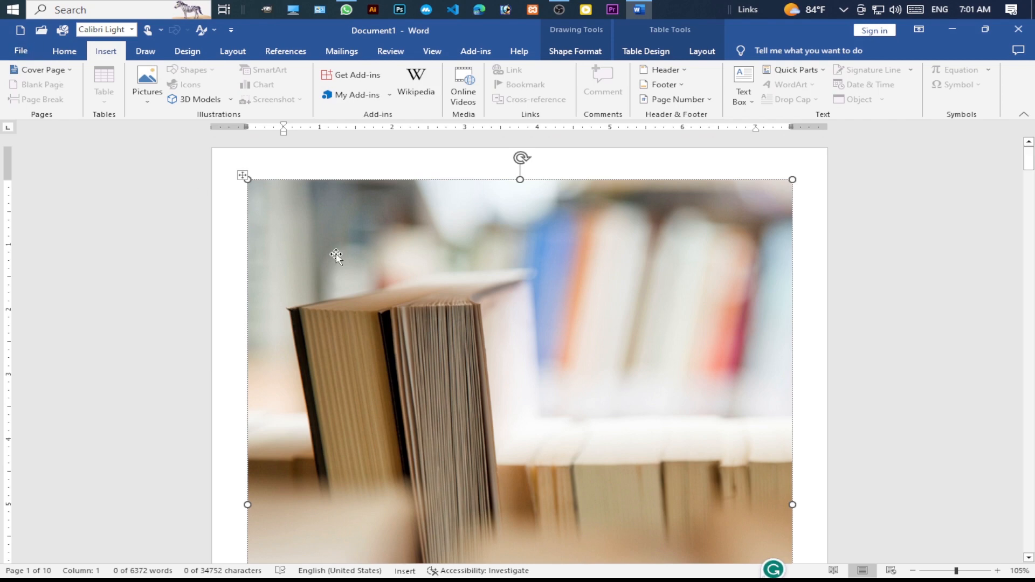
Step: Review the commands for managing the current cover page and return to the cover page in the document
left_click(43, 70)
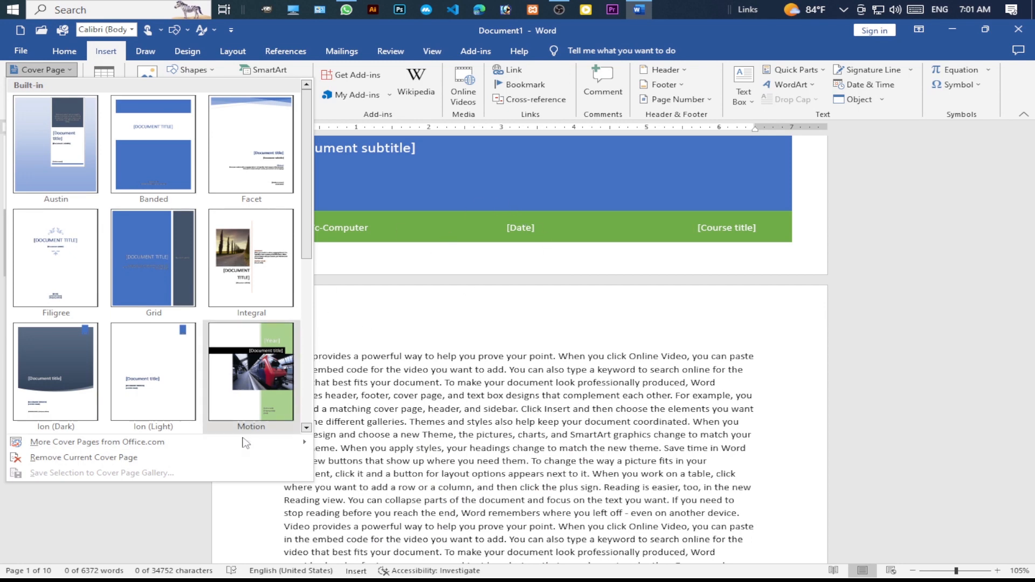
left_click(92, 462)
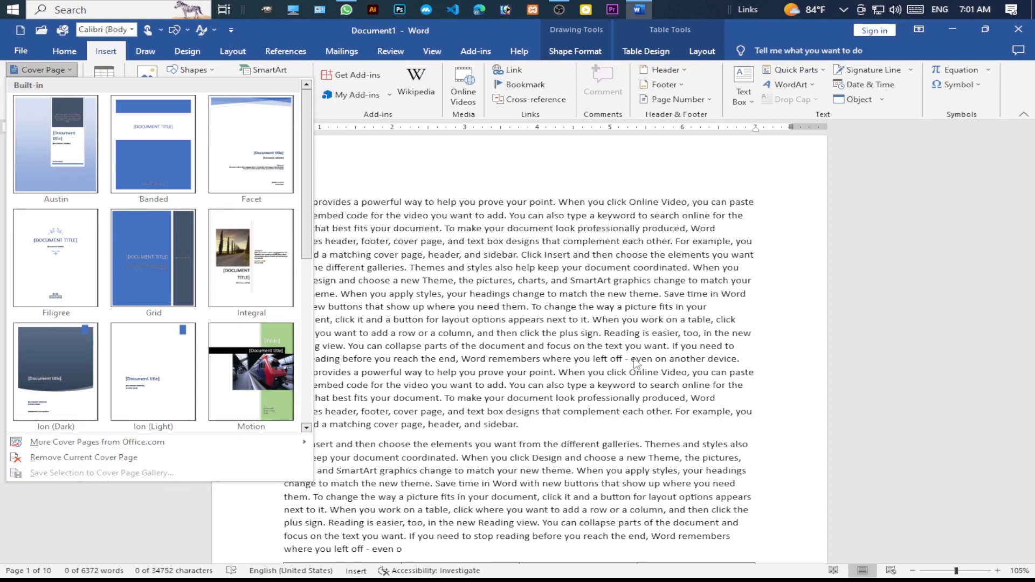
scroll(492, 317, "up", 3)
scroll(492, 317, "up", 3)
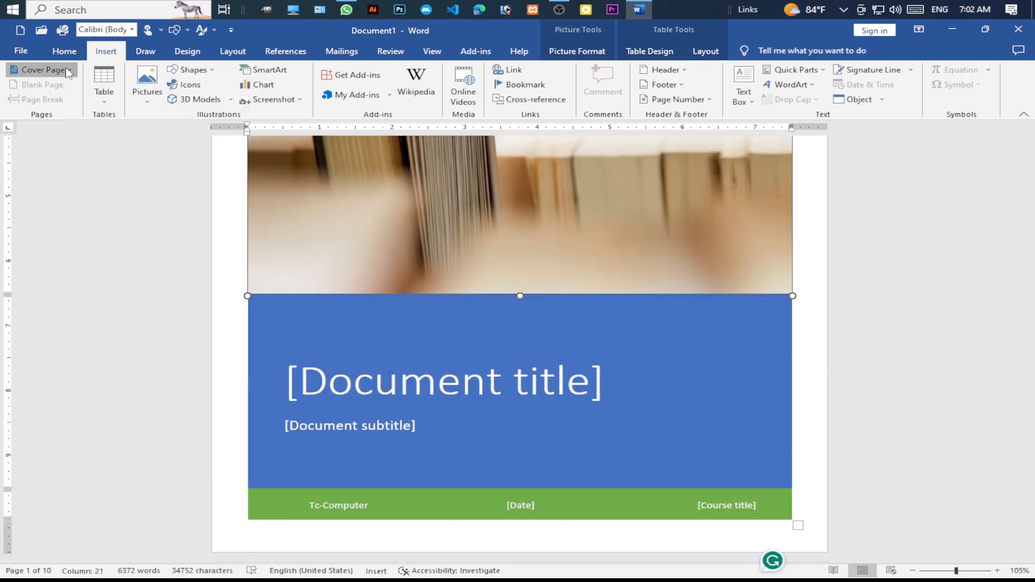
Step: Save the cover page's selected book picture to the Cover Page Gallery as a building block named "tc Cover"
left_click(68, 70)
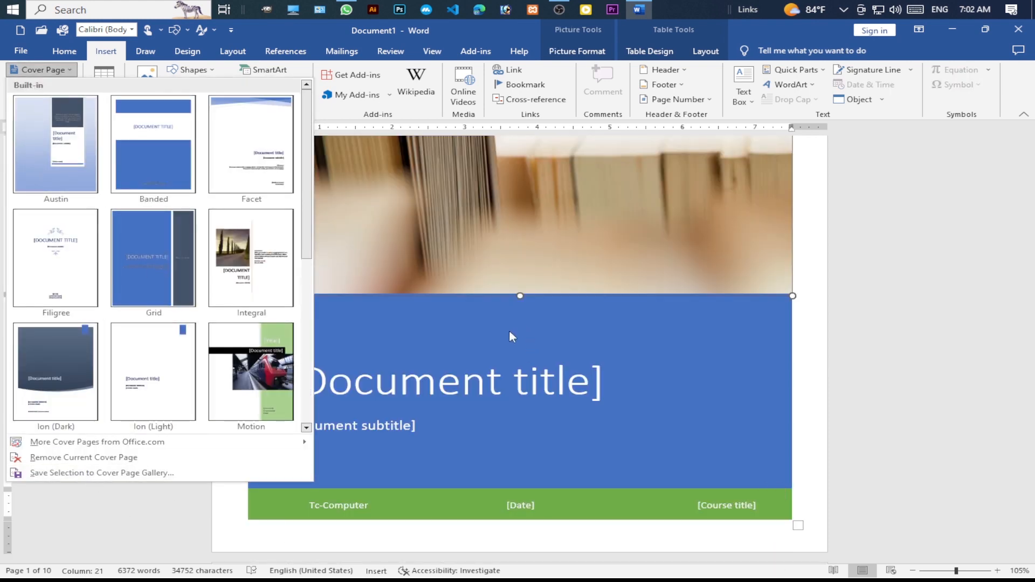
scroll(510, 338, "up", 2)
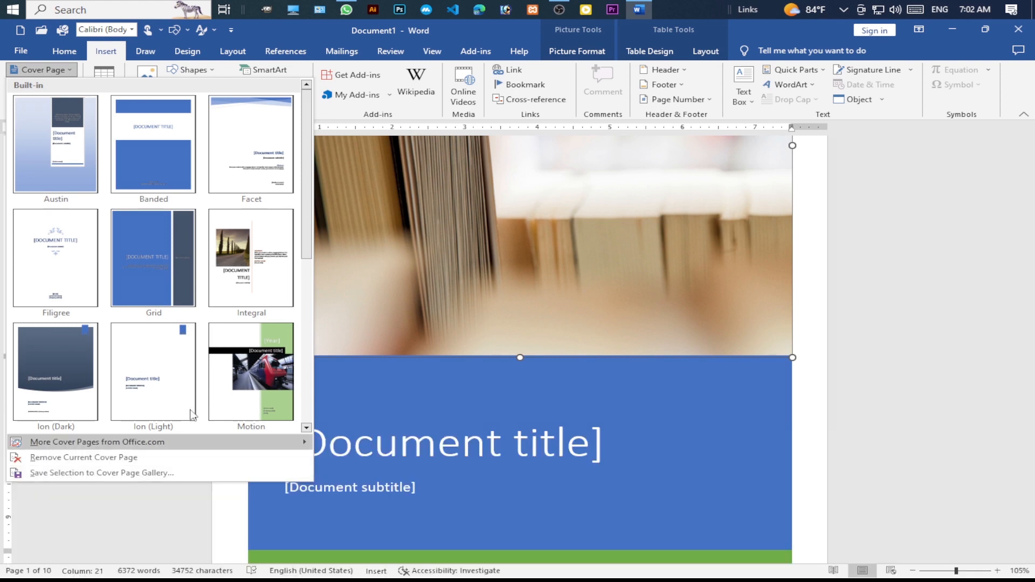
scroll(215, 272, "down", 5)
scroll(160, 331, "up", 5)
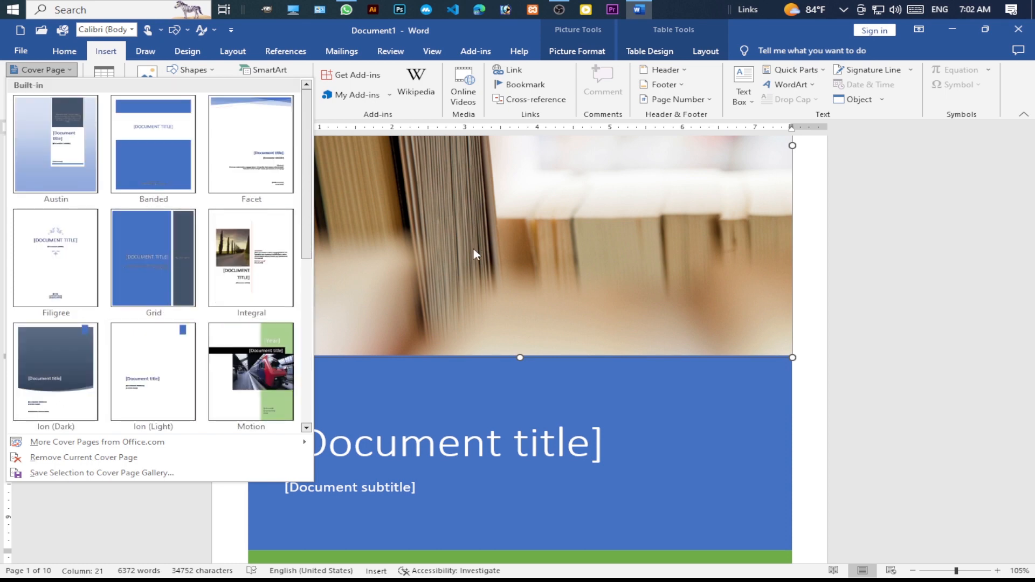
scroll(169, 272, "down", 5)
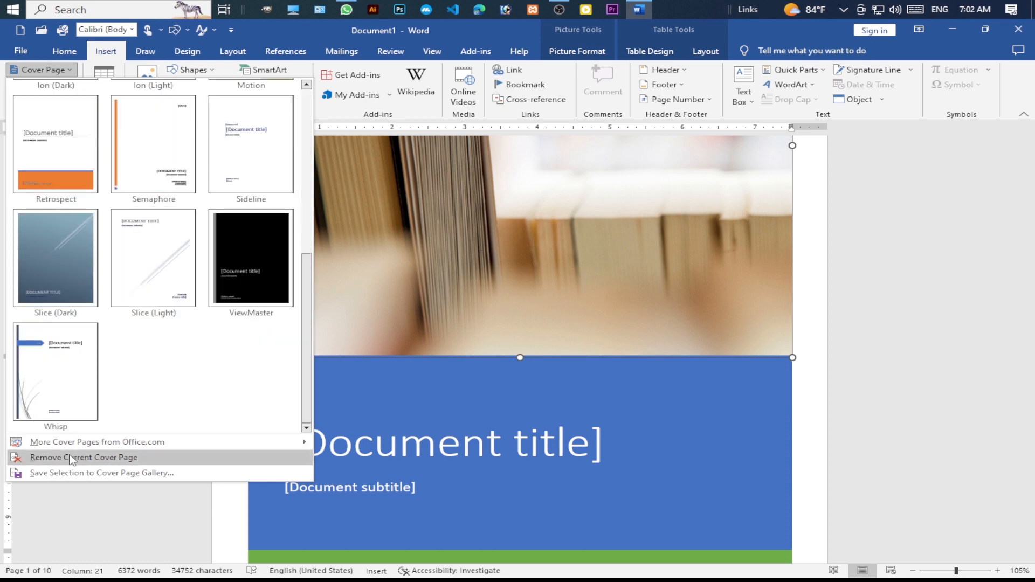
left_click(70, 472)
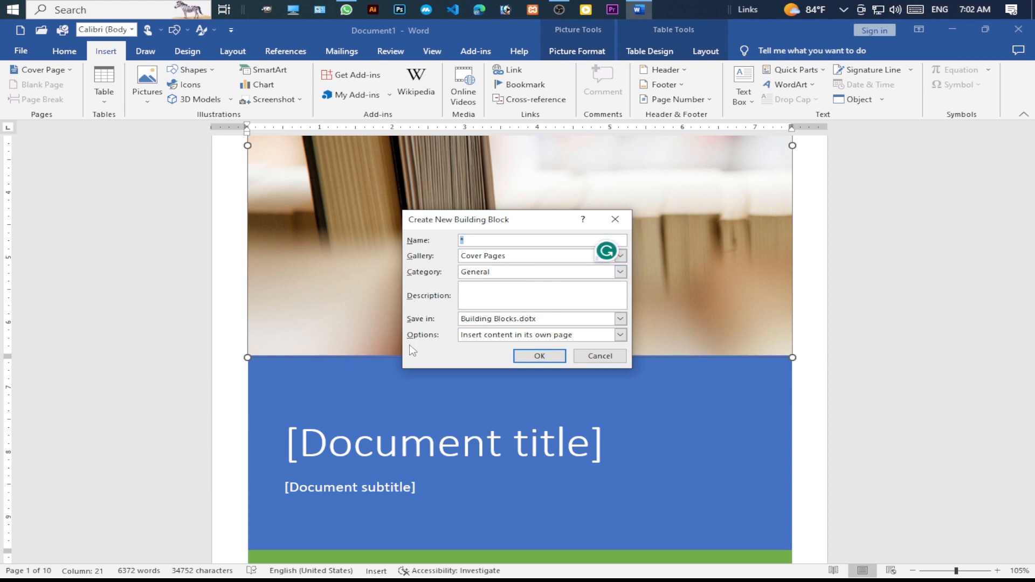
left_click_drag(472, 241, 443, 249)
type("tc Co")
key("Return")
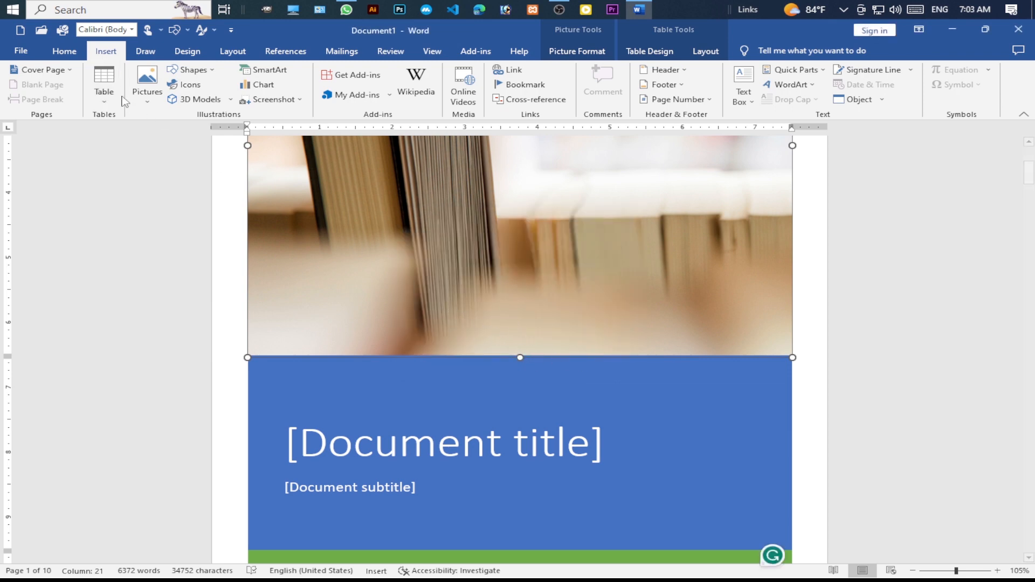
Step: Check the General category of the cover page gallery for the saved tc Cover design and close the gallery
left_click(70, 71)
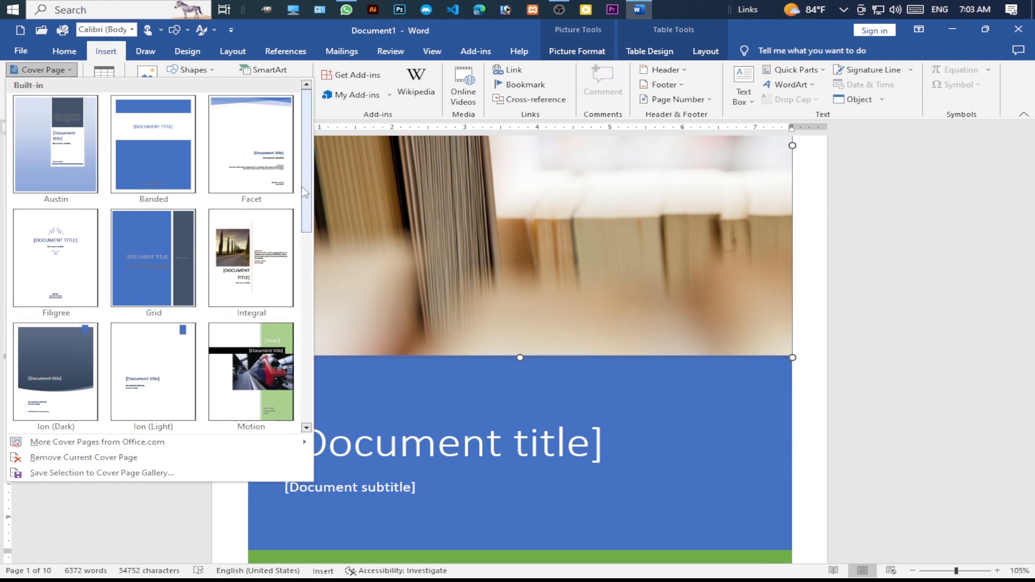
left_click_drag(306, 179, 320, 390)
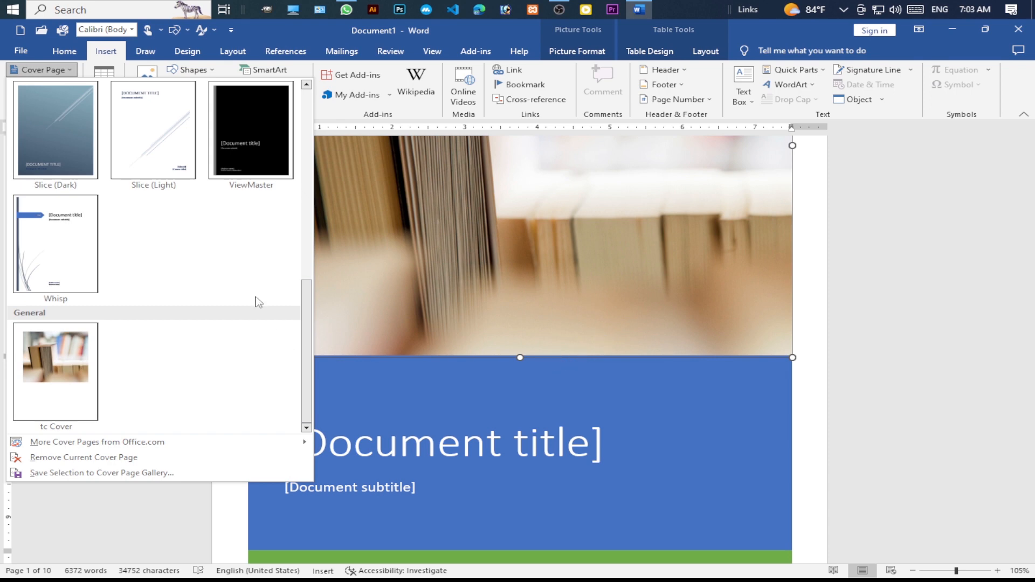
left_click(124, 521)
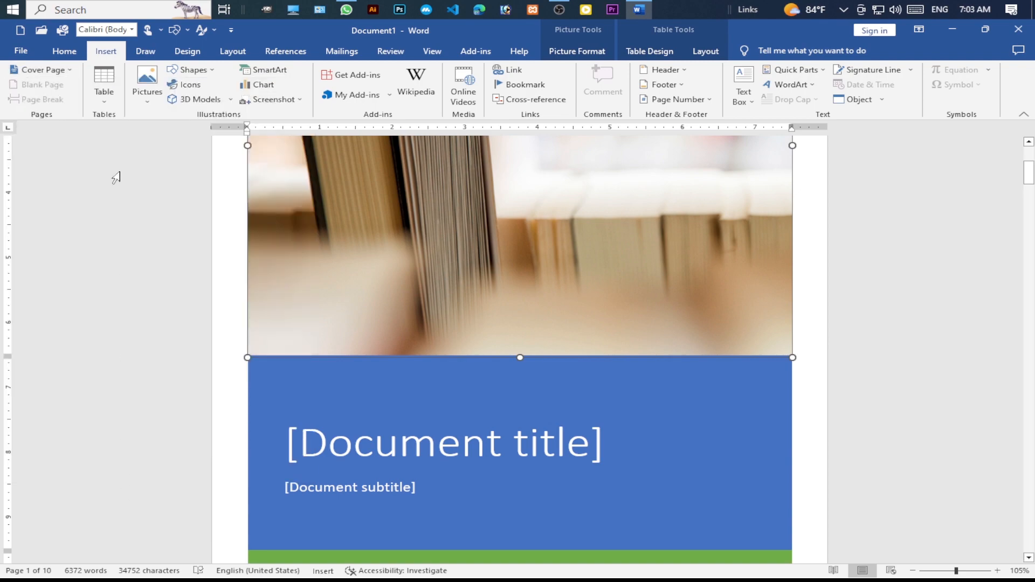
Step: Add an empty line after the paragraph ending "header, and sidebar." on page two
scroll(596, 291, "down", 5)
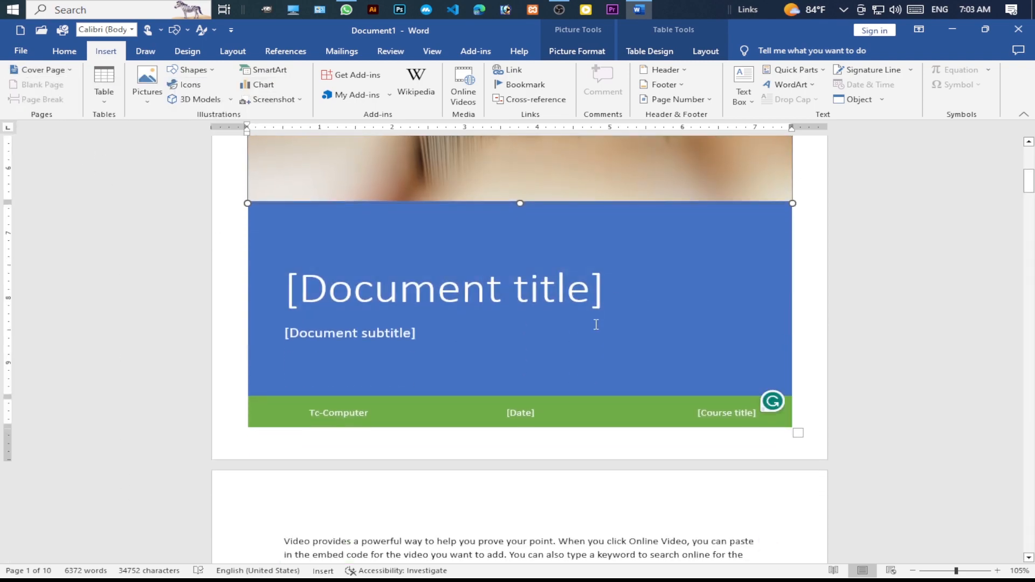
scroll(596, 316, "down", 5)
scroll(448, 408, "down", 5)
left_click(533, 335)
key("Return")
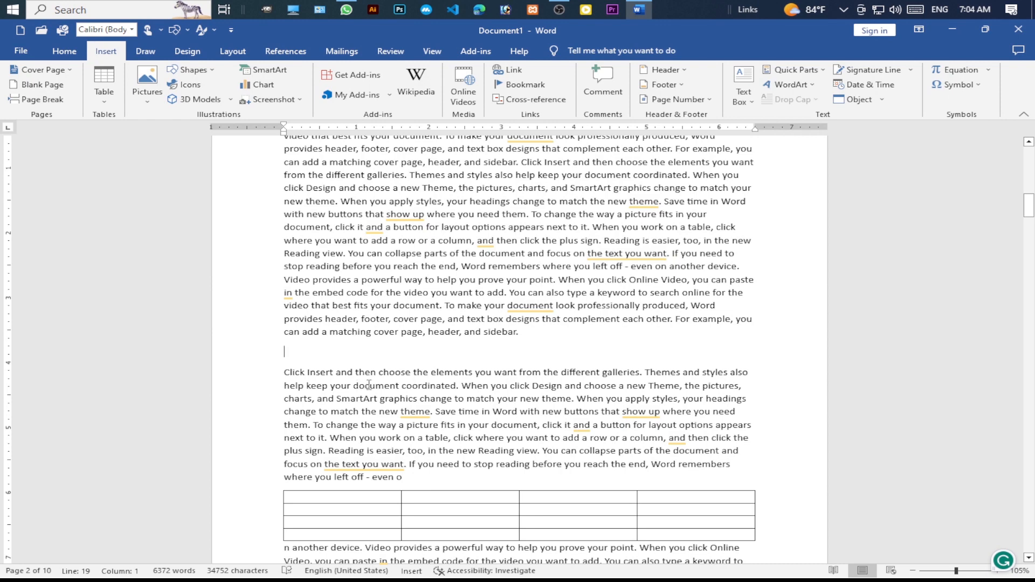
Step: Add an empty line after the paragraph below the table that ends "where you need them."
scroll(469, 439, "down", 7)
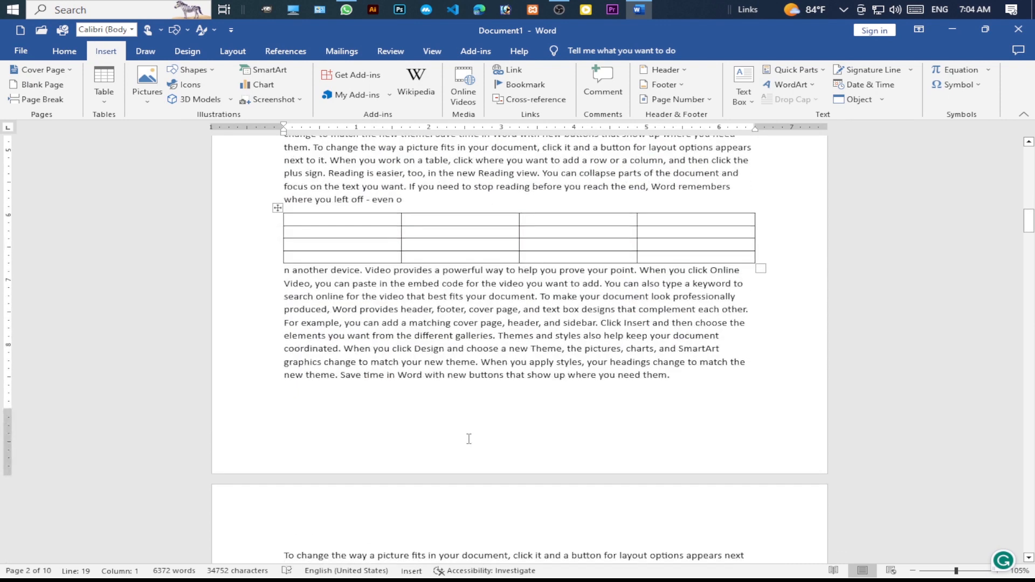
left_click(695, 389)
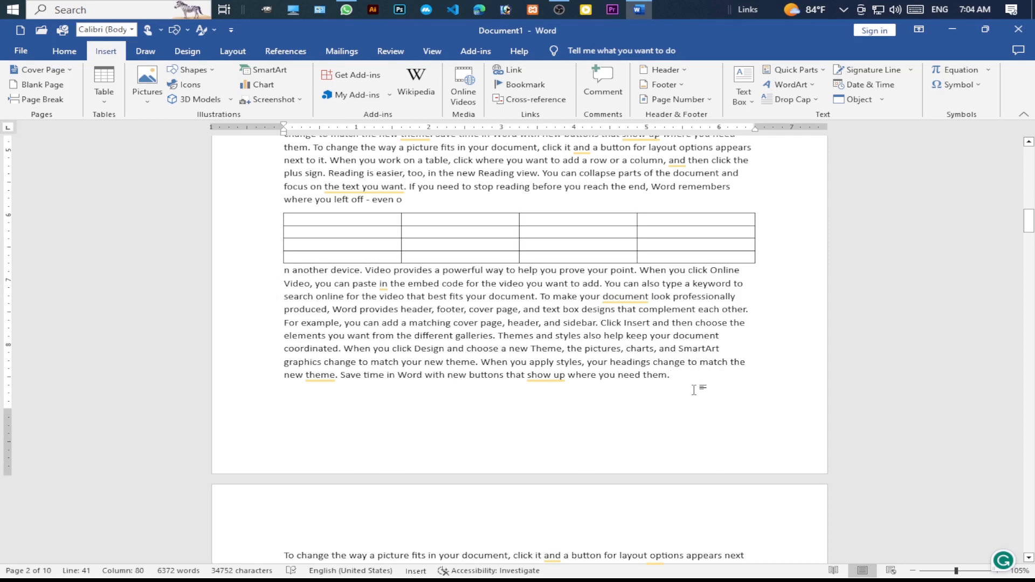
key("Return")
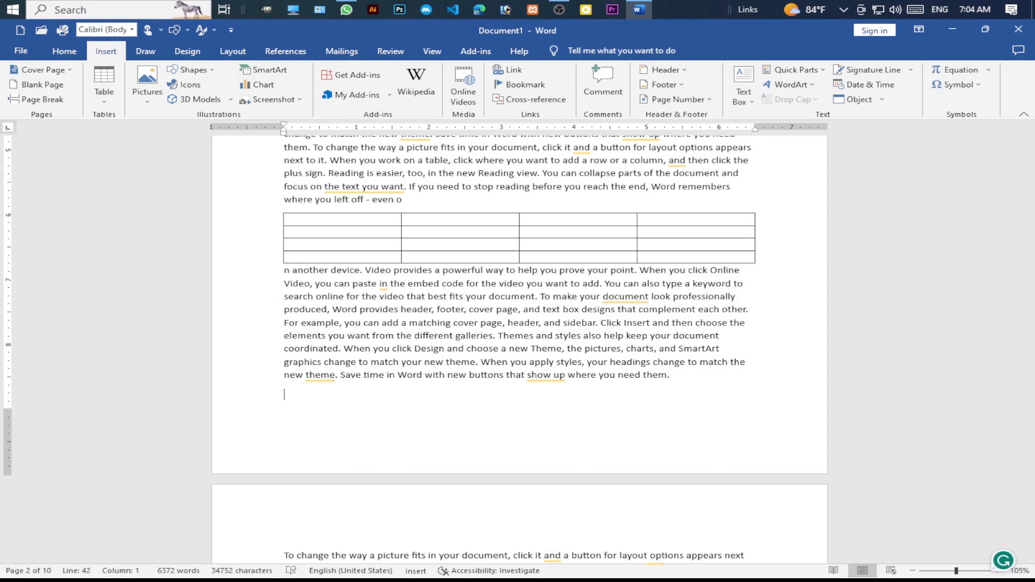
Step: Place the insertion point on the empty line between the "header, and sidebar." and "Click Insert" paragraphs
scroll(405, 292, "up", 5)
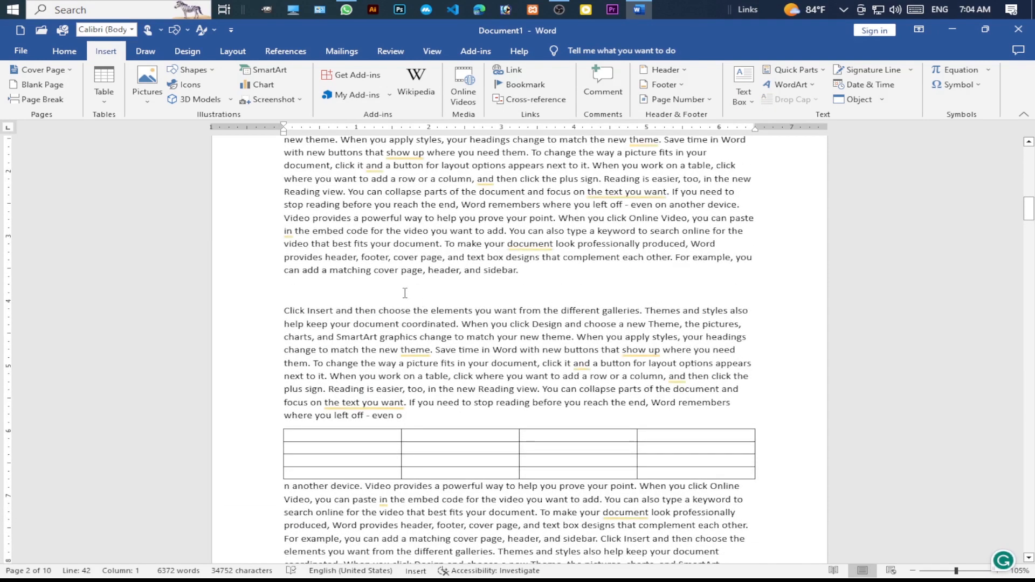
left_click(405, 293)
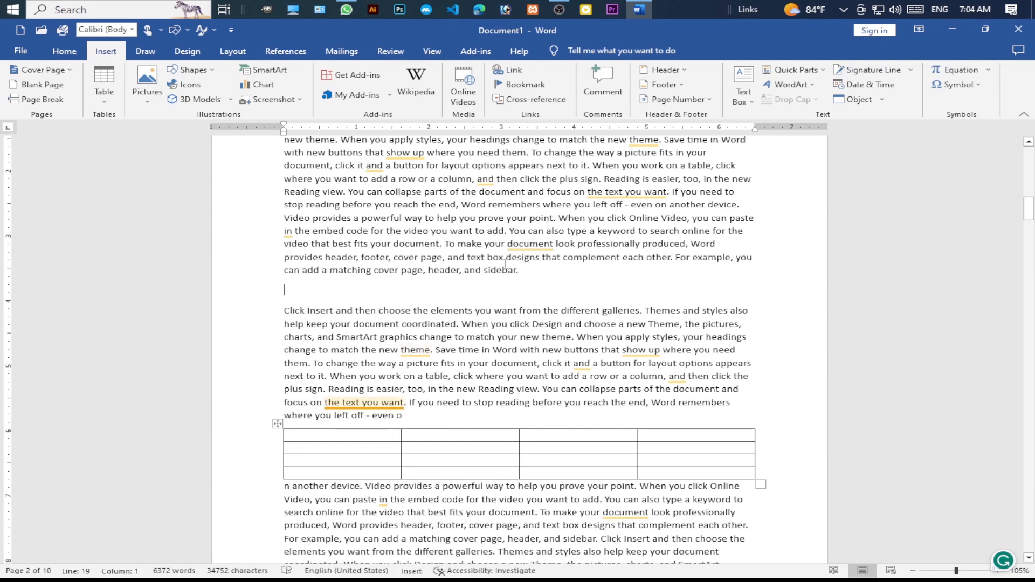
scroll(534, 291, "up", 1)
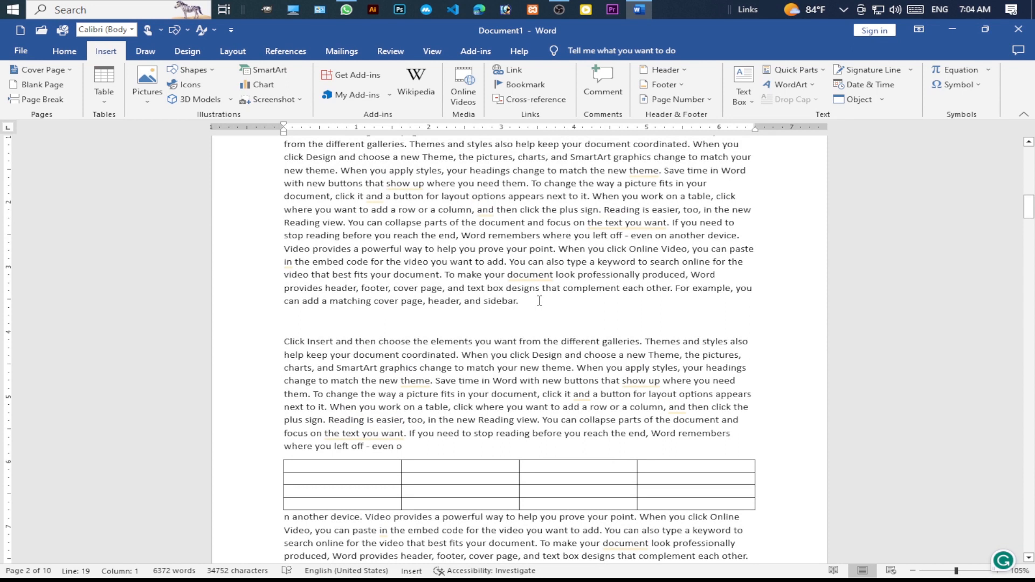
Step: Add three extra empty lines above the "Click Insert" paragraph and delete them again
key("Return")
key("Return")
key("Return")
key("BackSpace")
key("BackSpace")
key("BackSpace")
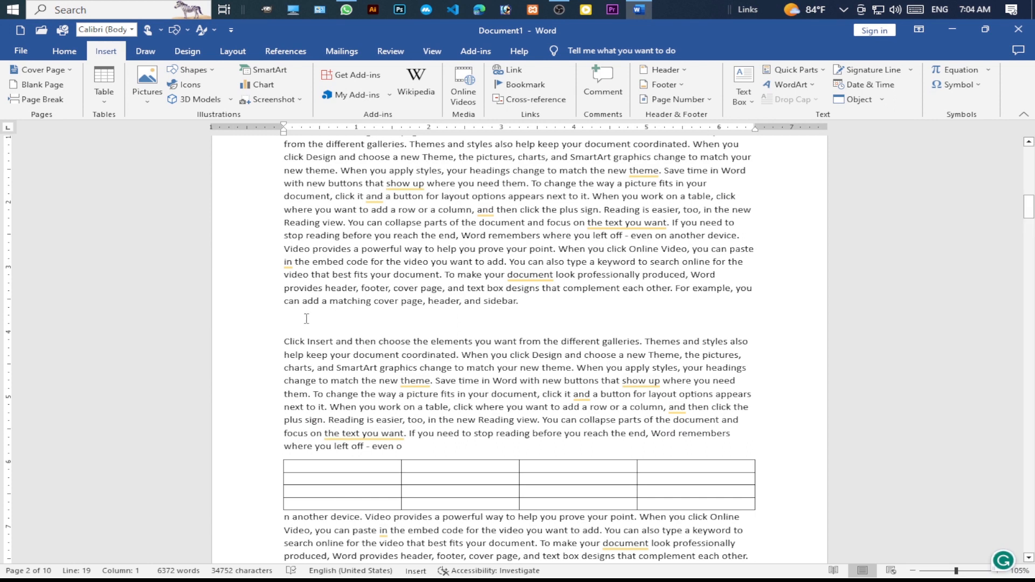
Step: Insert a blank page at the empty line following the "header, and sidebar." paragraph and look it over
left_click(41, 85)
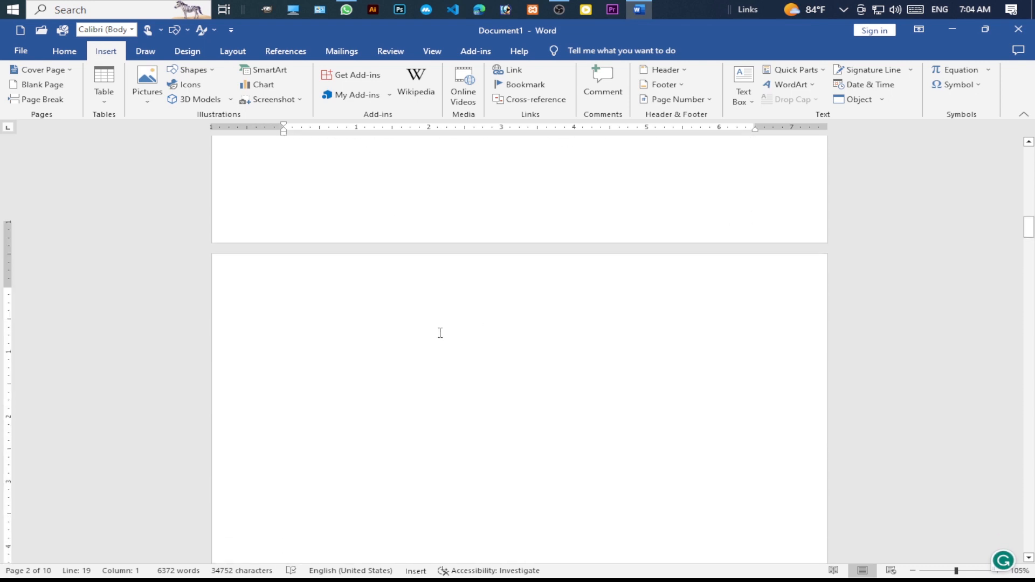
scroll(480, 345, "down", 6)
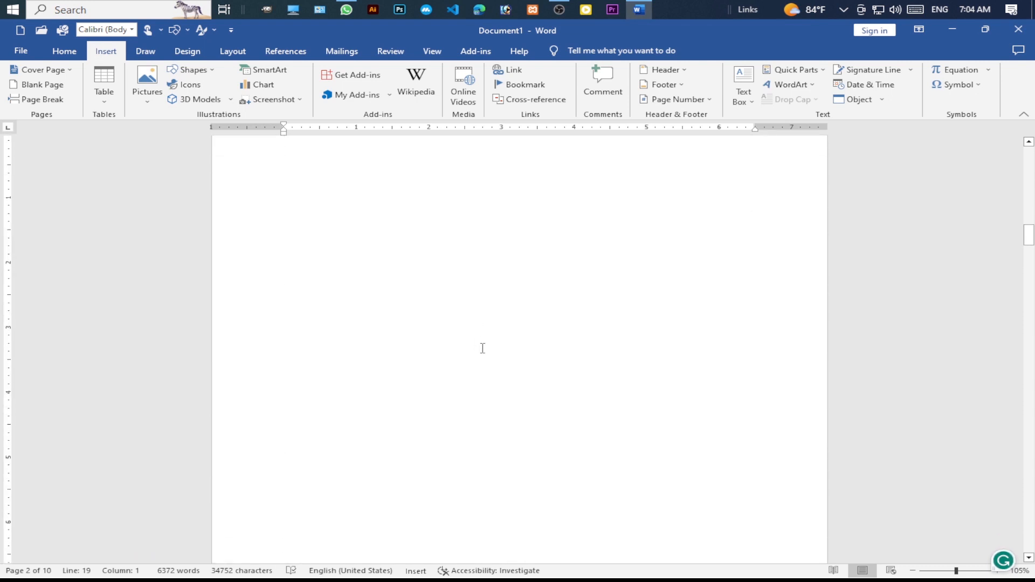
scroll(486, 351, "up", 9)
scroll(485, 351, "up", 5)
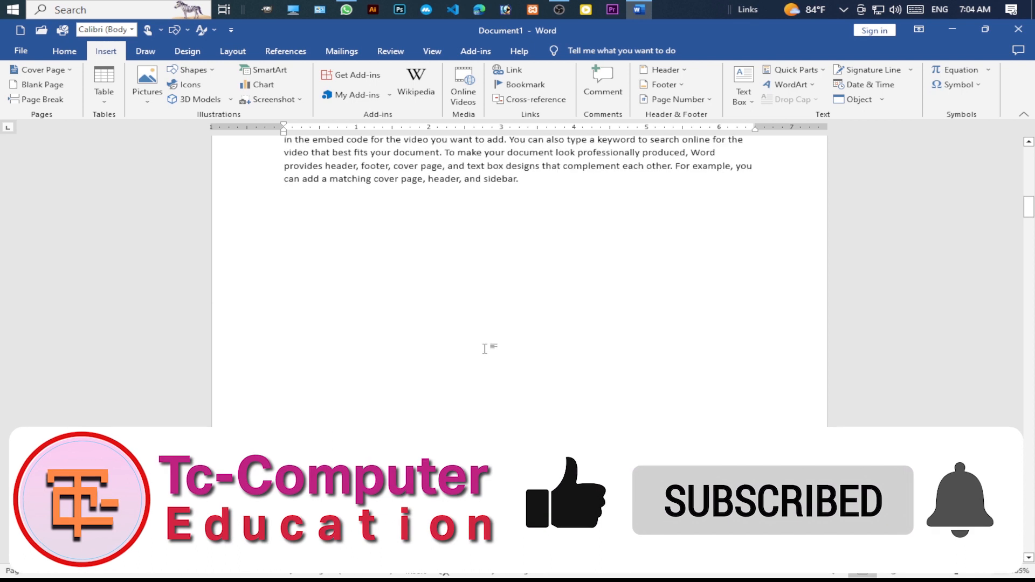
scroll(539, 384, "down", 3)
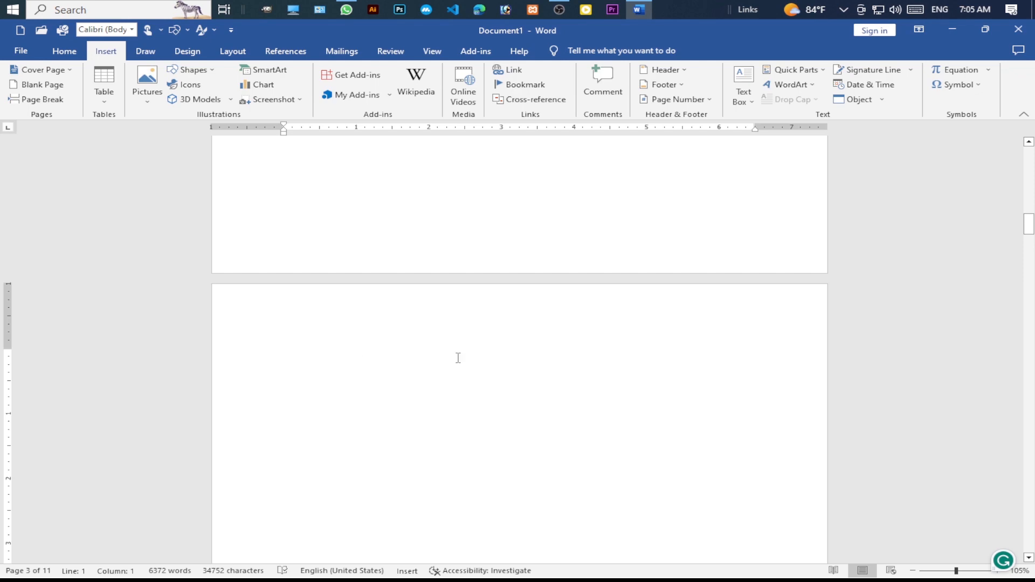
Step: Insert a page break on the empty line after the paragraph ending "where you need them." and inspect the split
scroll(458, 358, "down", 1)
scroll(501, 397, "down", 12)
scroll(534, 427, "down", 10)
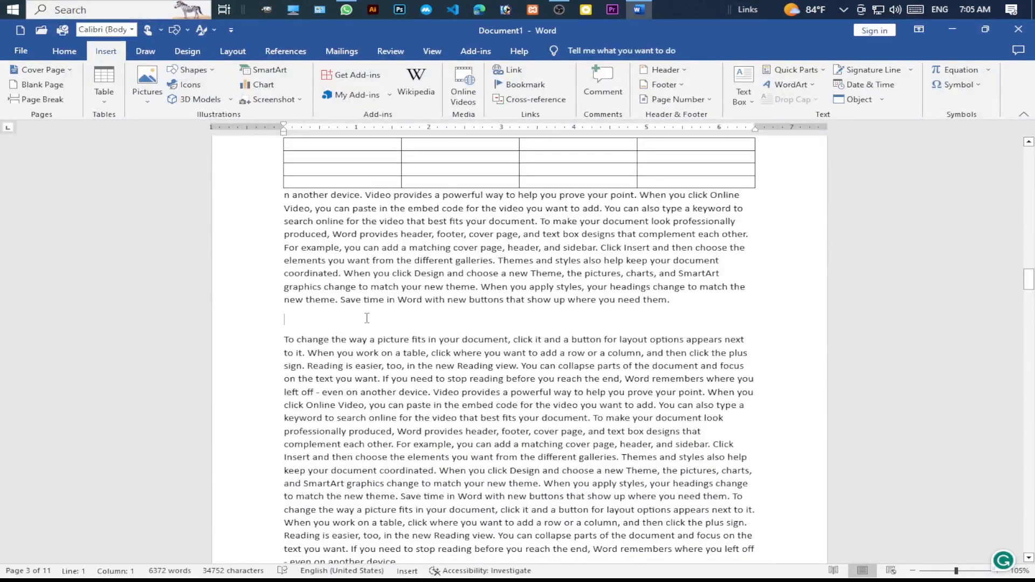
left_click(46, 101)
key("ctrl+Return")
scroll(506, 400, "down", 10)
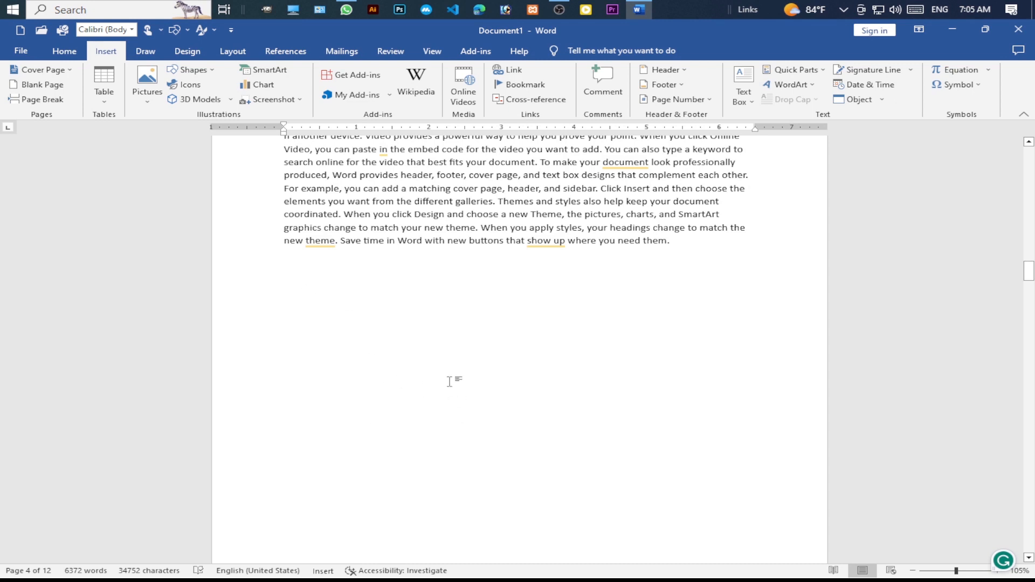
scroll(506, 380, "up", 3)
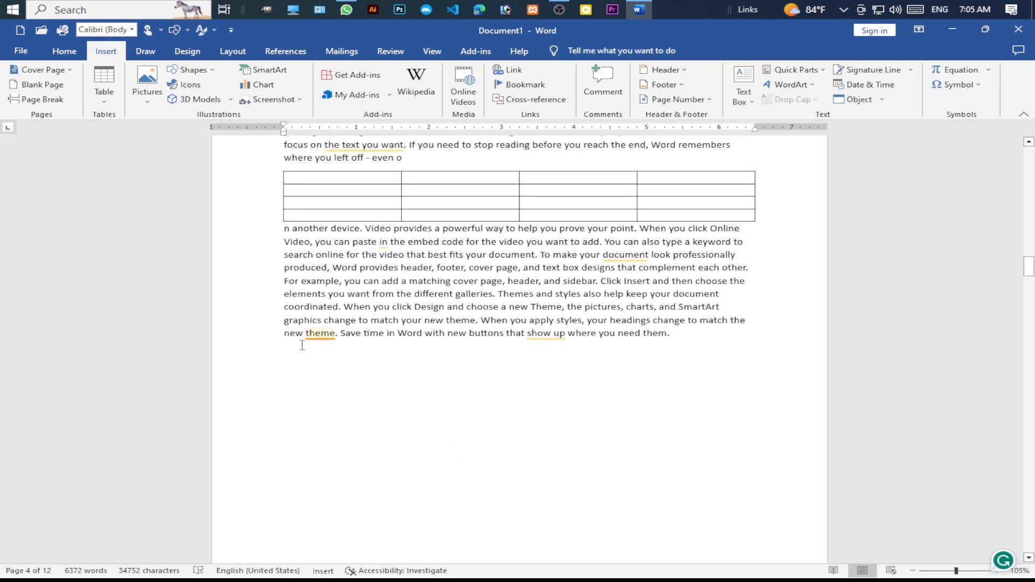
Step: Delete the page break between the paragraph ending "where you need them." and the "To change the way a picture fits" paragraph
scroll(395, 374, "down", 8)
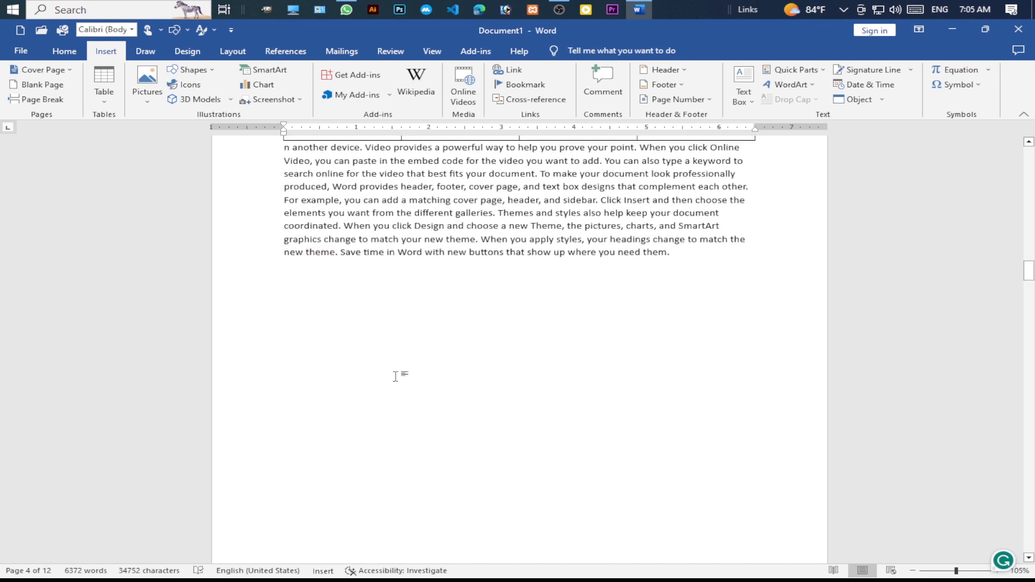
scroll(427, 434, "up", 2)
left_click(439, 434)
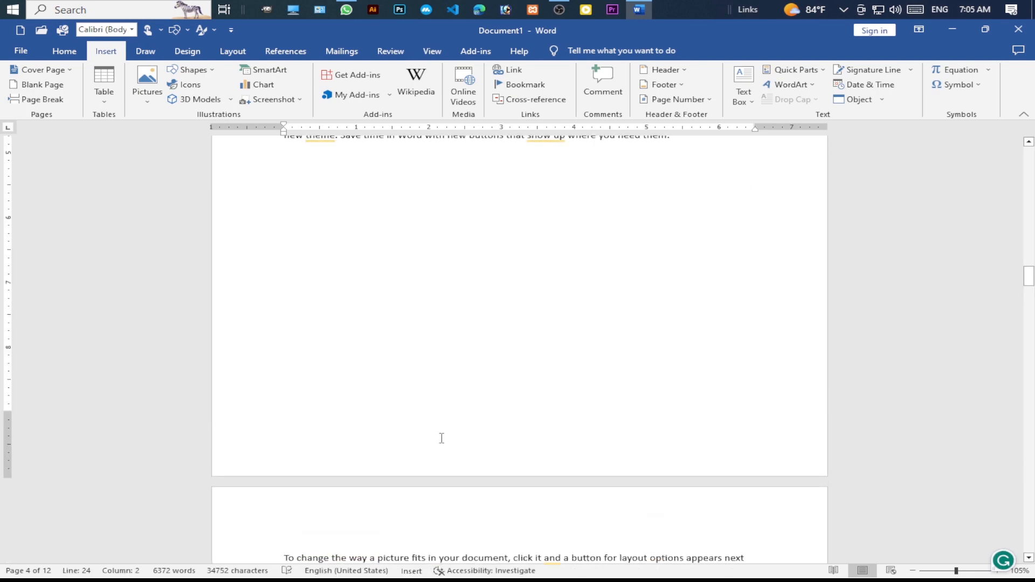
key("Delete")
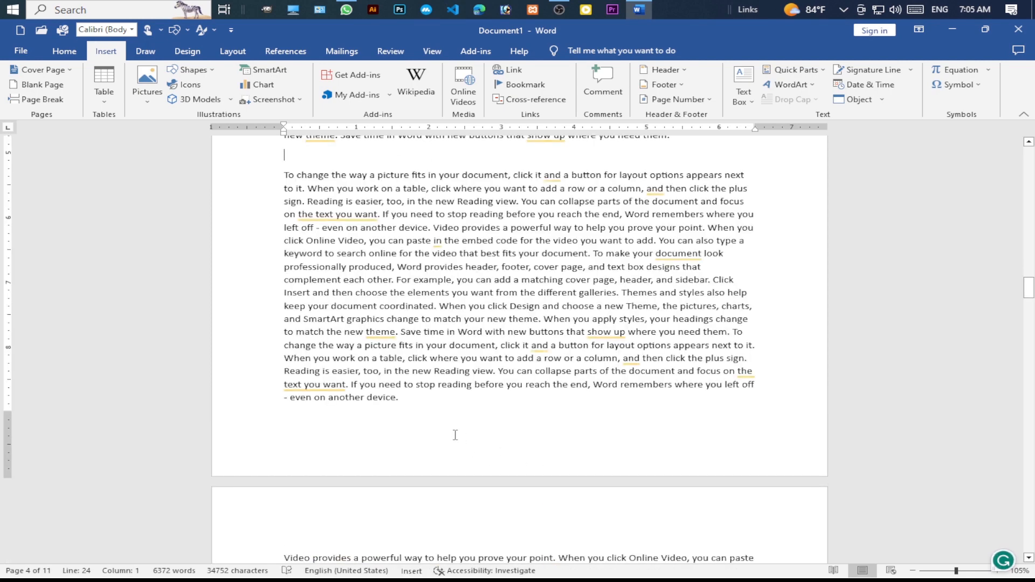
Step: Insert a page break again at the empty line above the "To change the way a picture fits" paragraph and review both pages
scroll(445, 431, "up", 5)
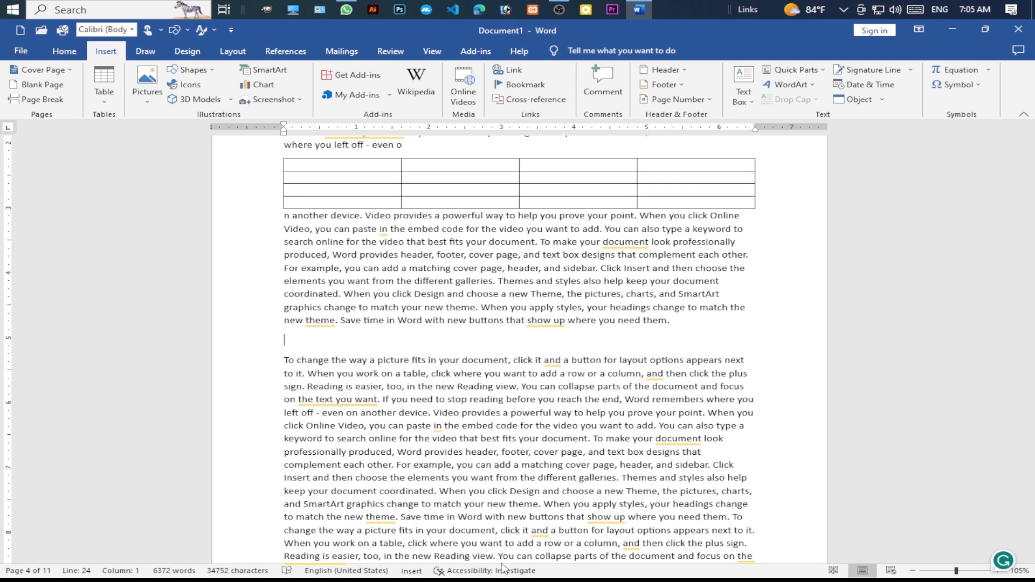
left_click(42, 100)
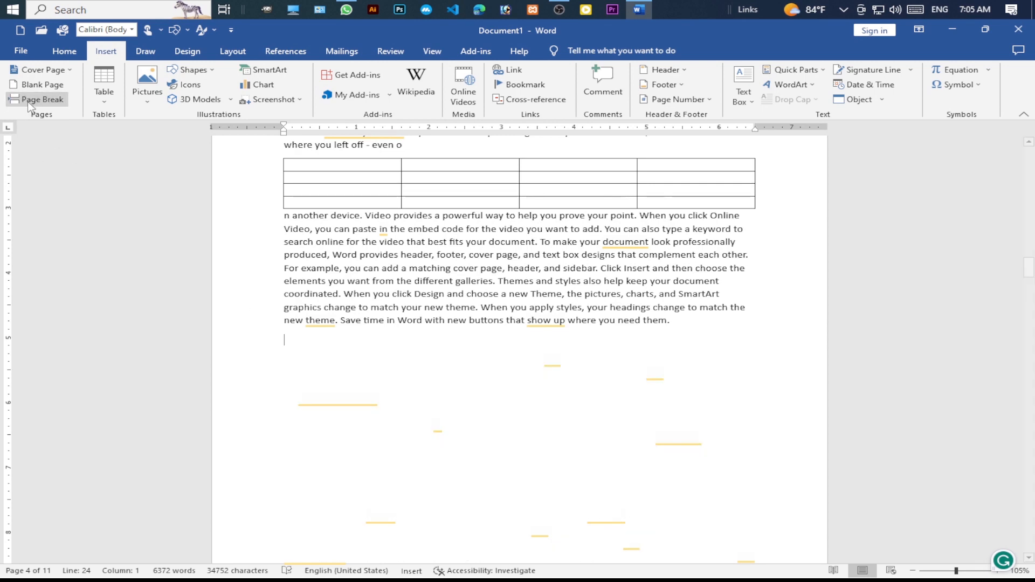
scroll(397, 409, "down", 4)
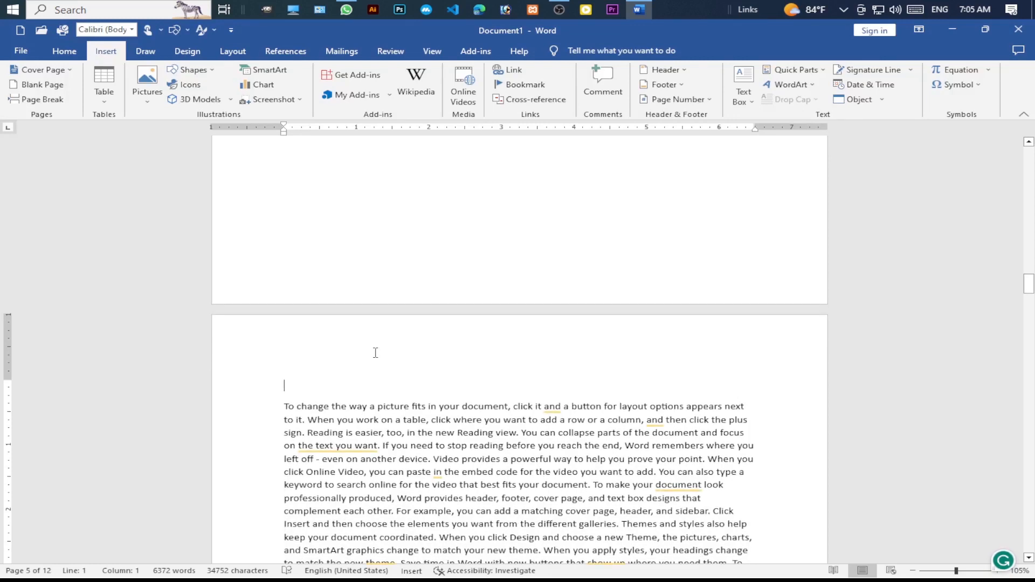
scroll(507, 463, "down", 2)
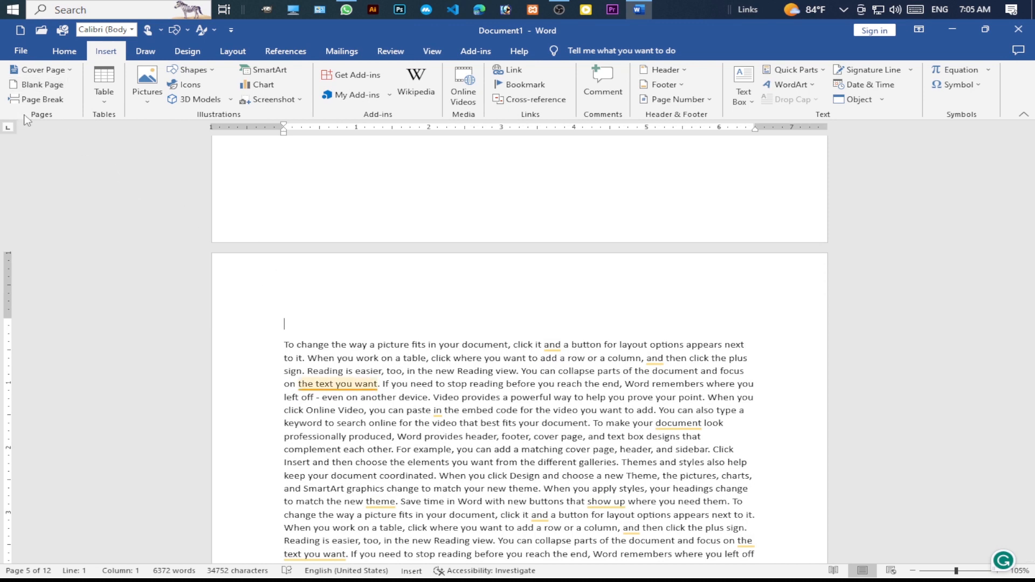
scroll(366, 345, "up", 1)
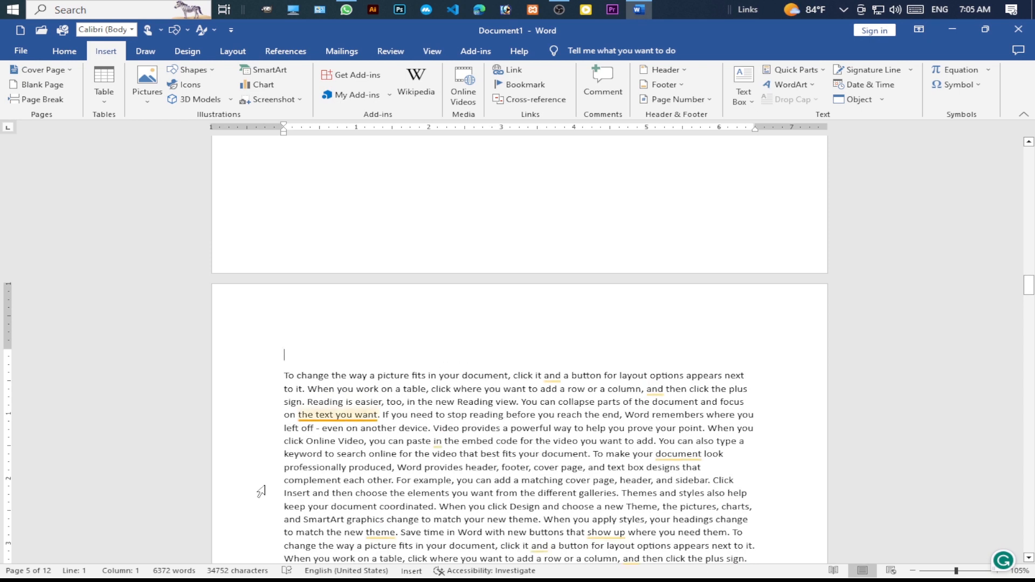
scroll(279, 410, "up", 4)
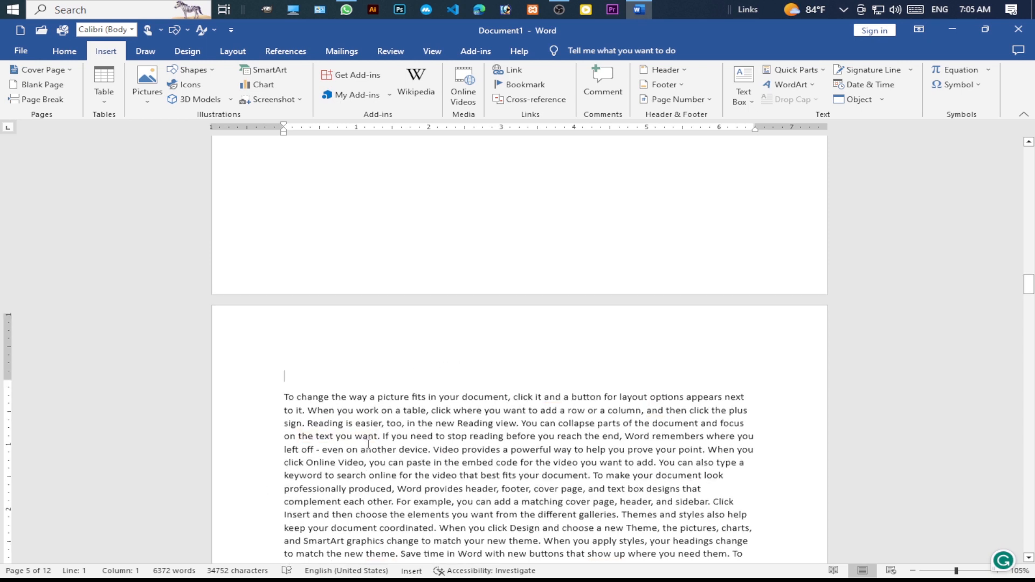